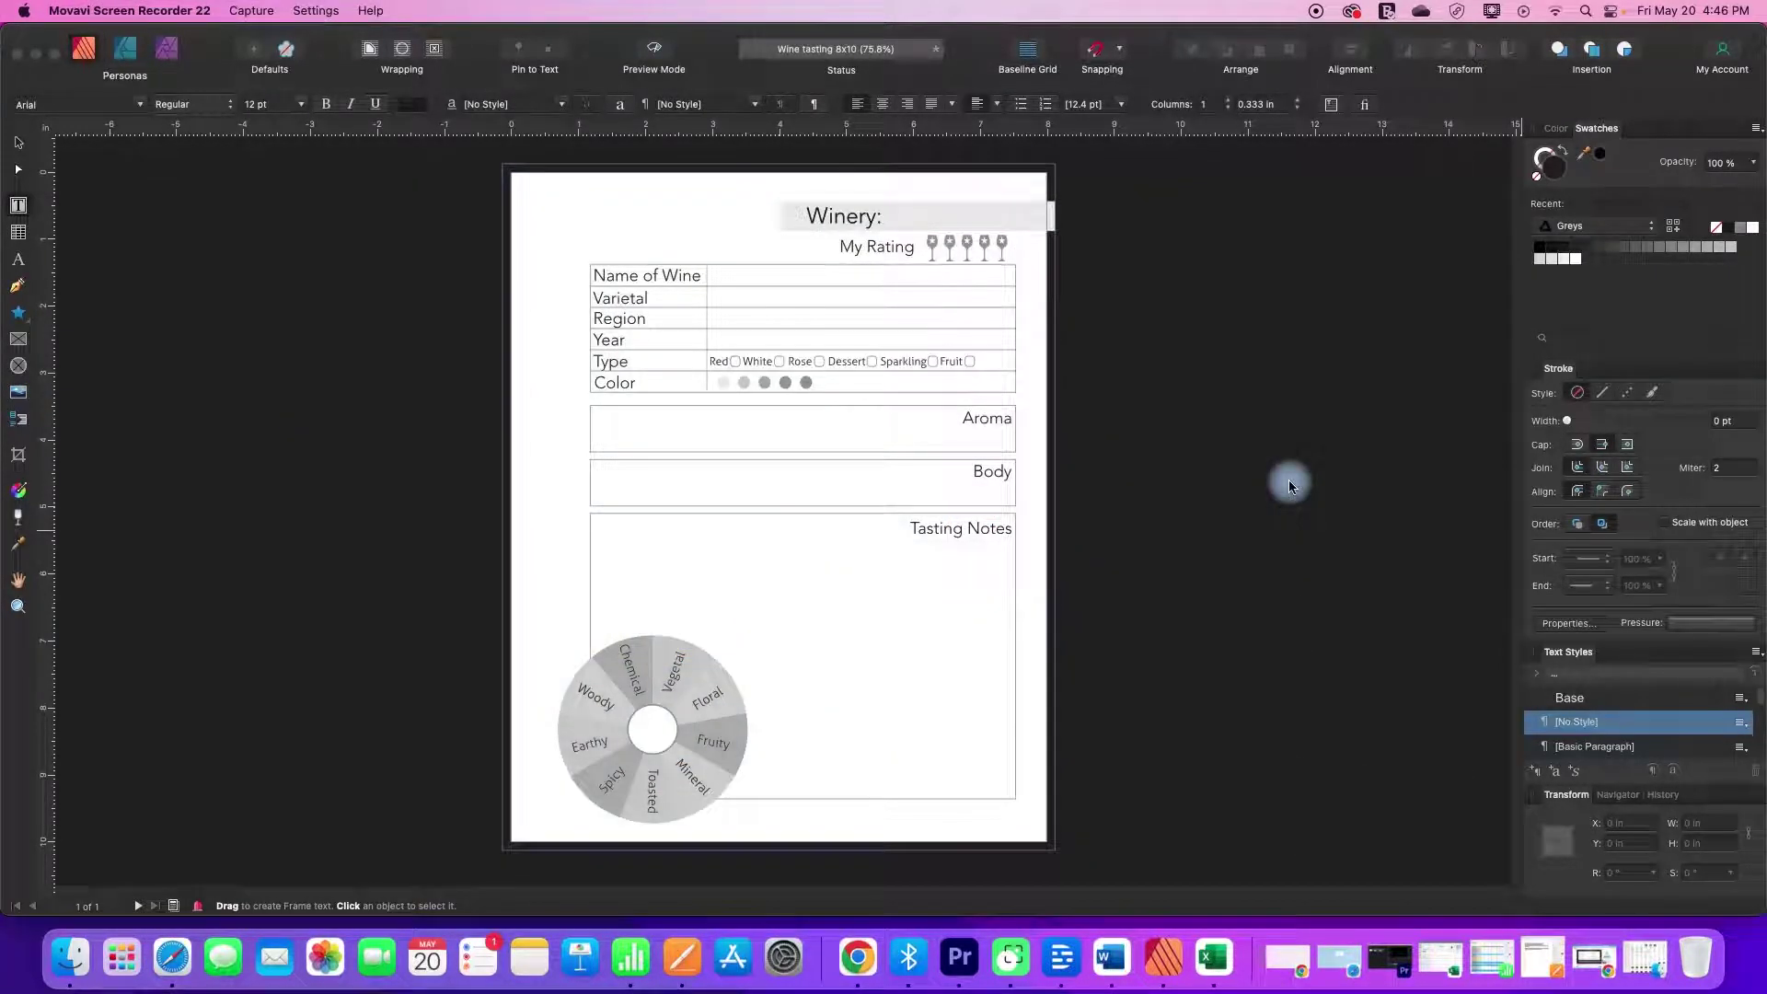
Bring Affinity Publisher forward and move the Pages panel listing Master A and Page 1 aside
click(1289, 483)
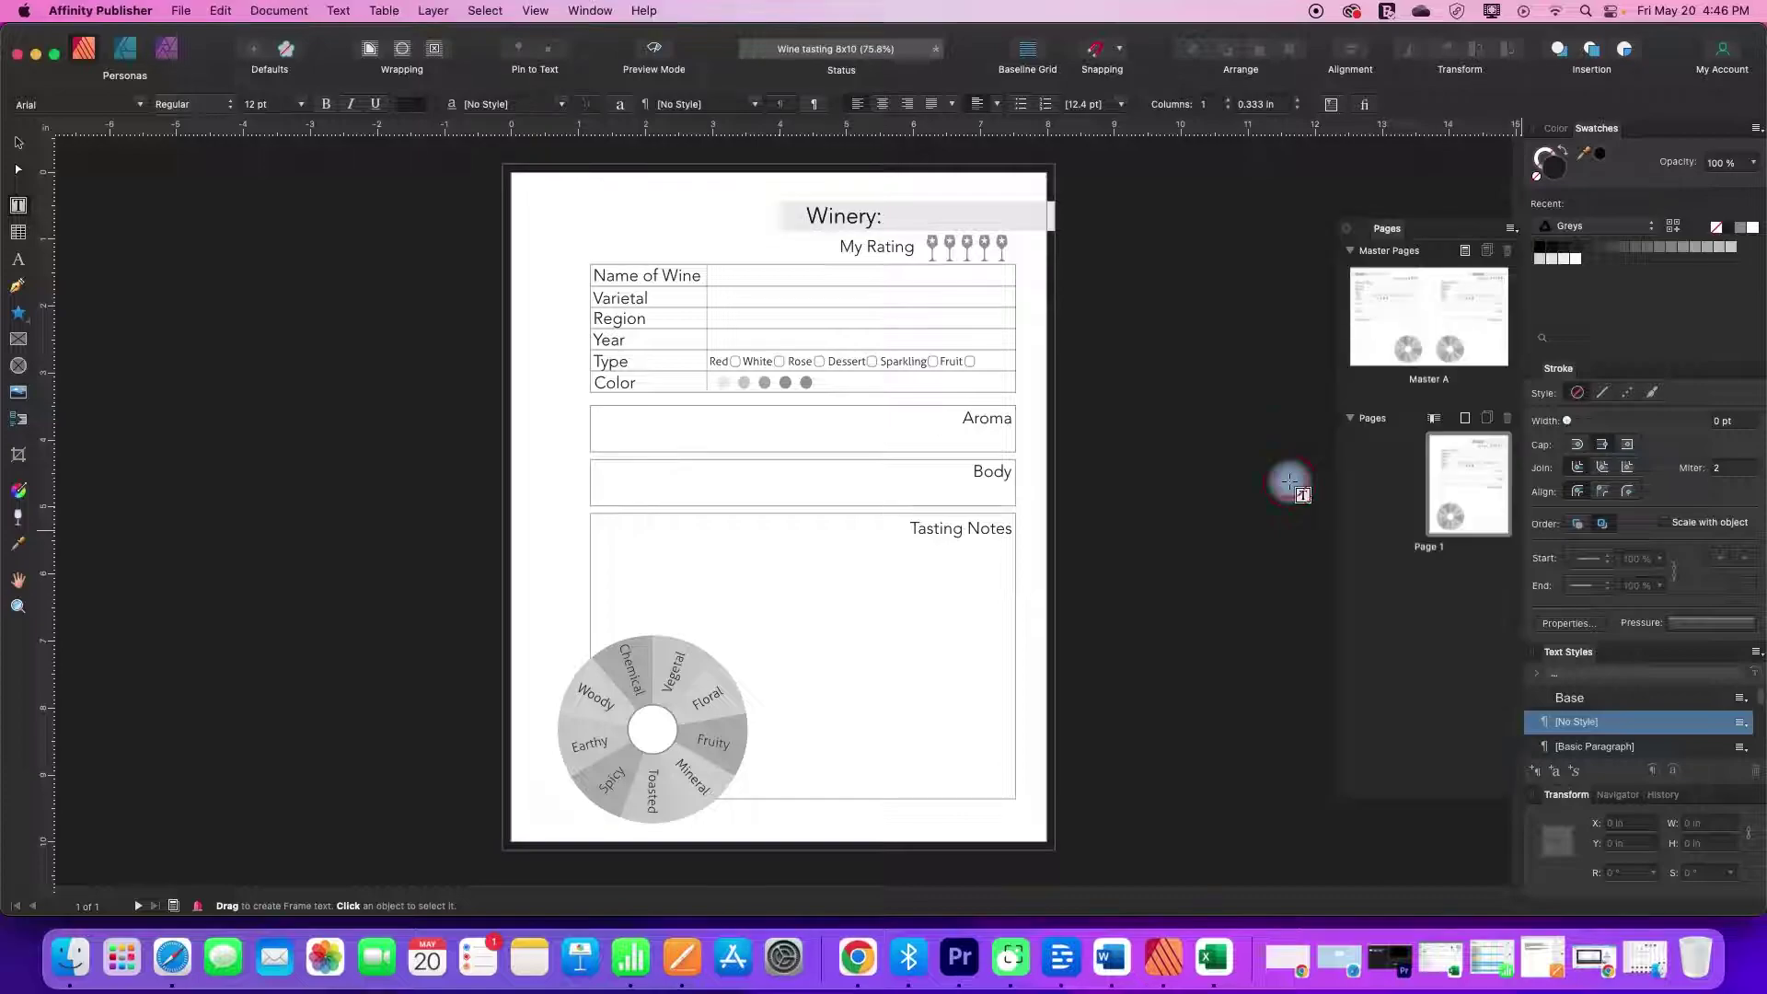
drag(1454, 228, 1272, 185)
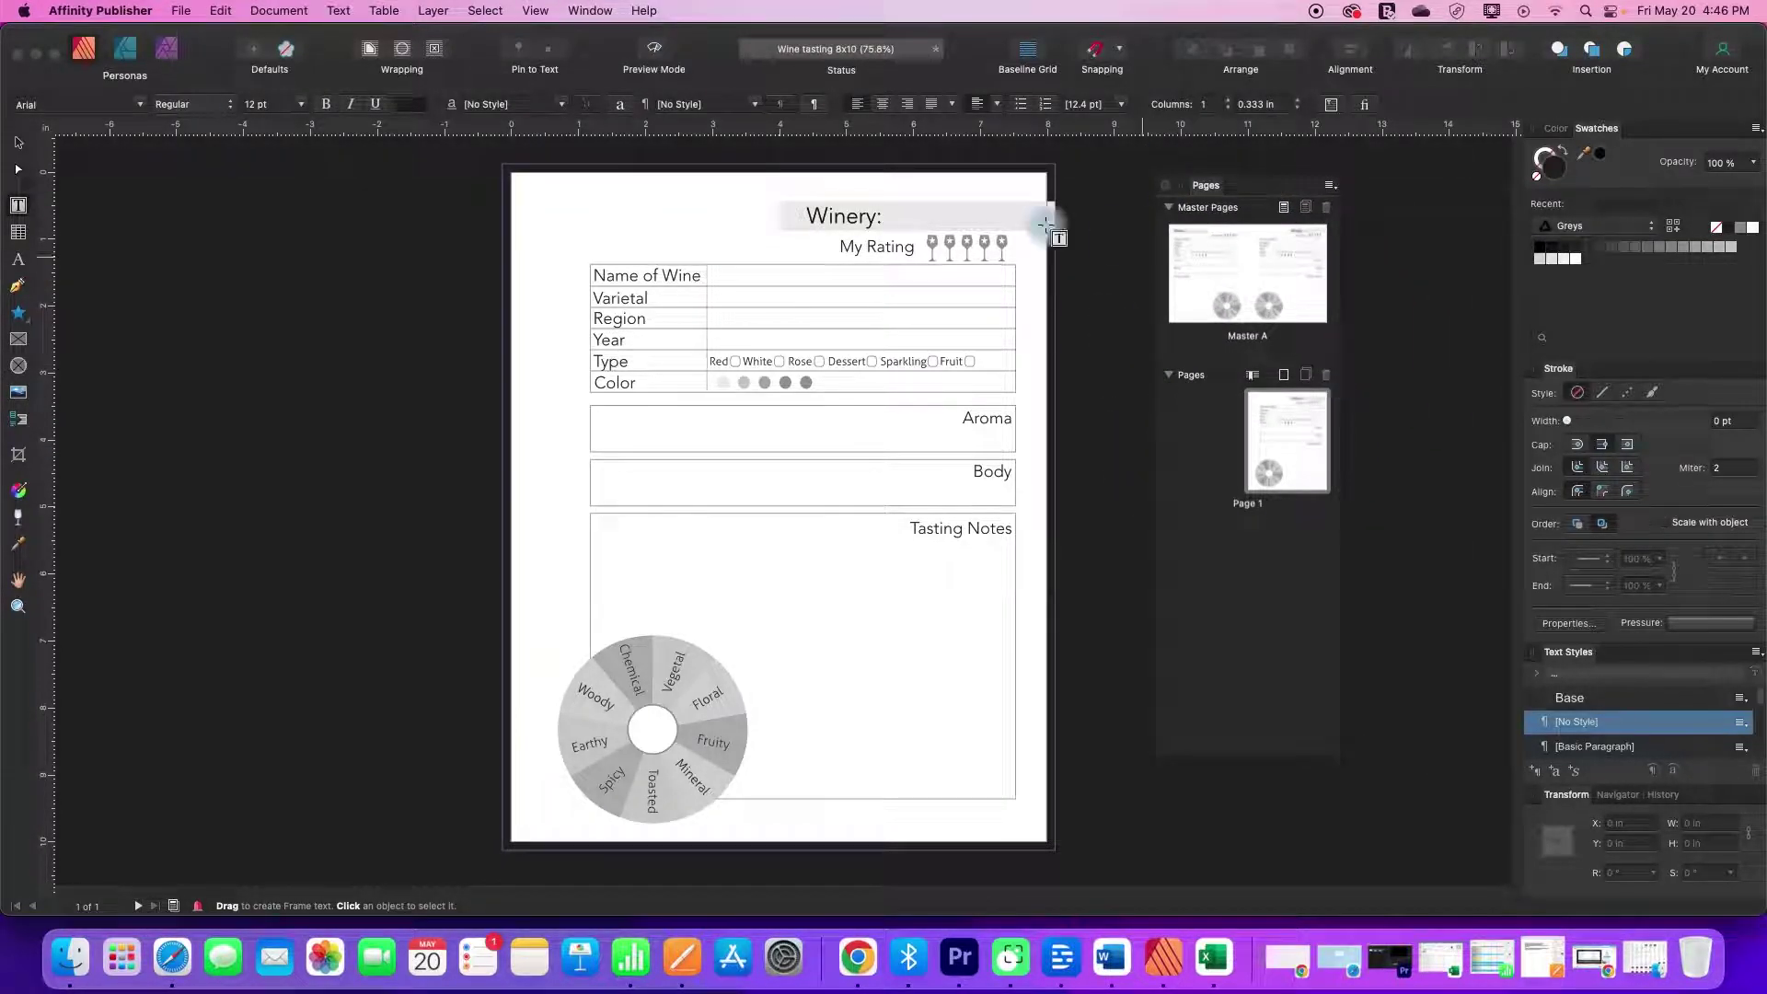
click(534, 11)
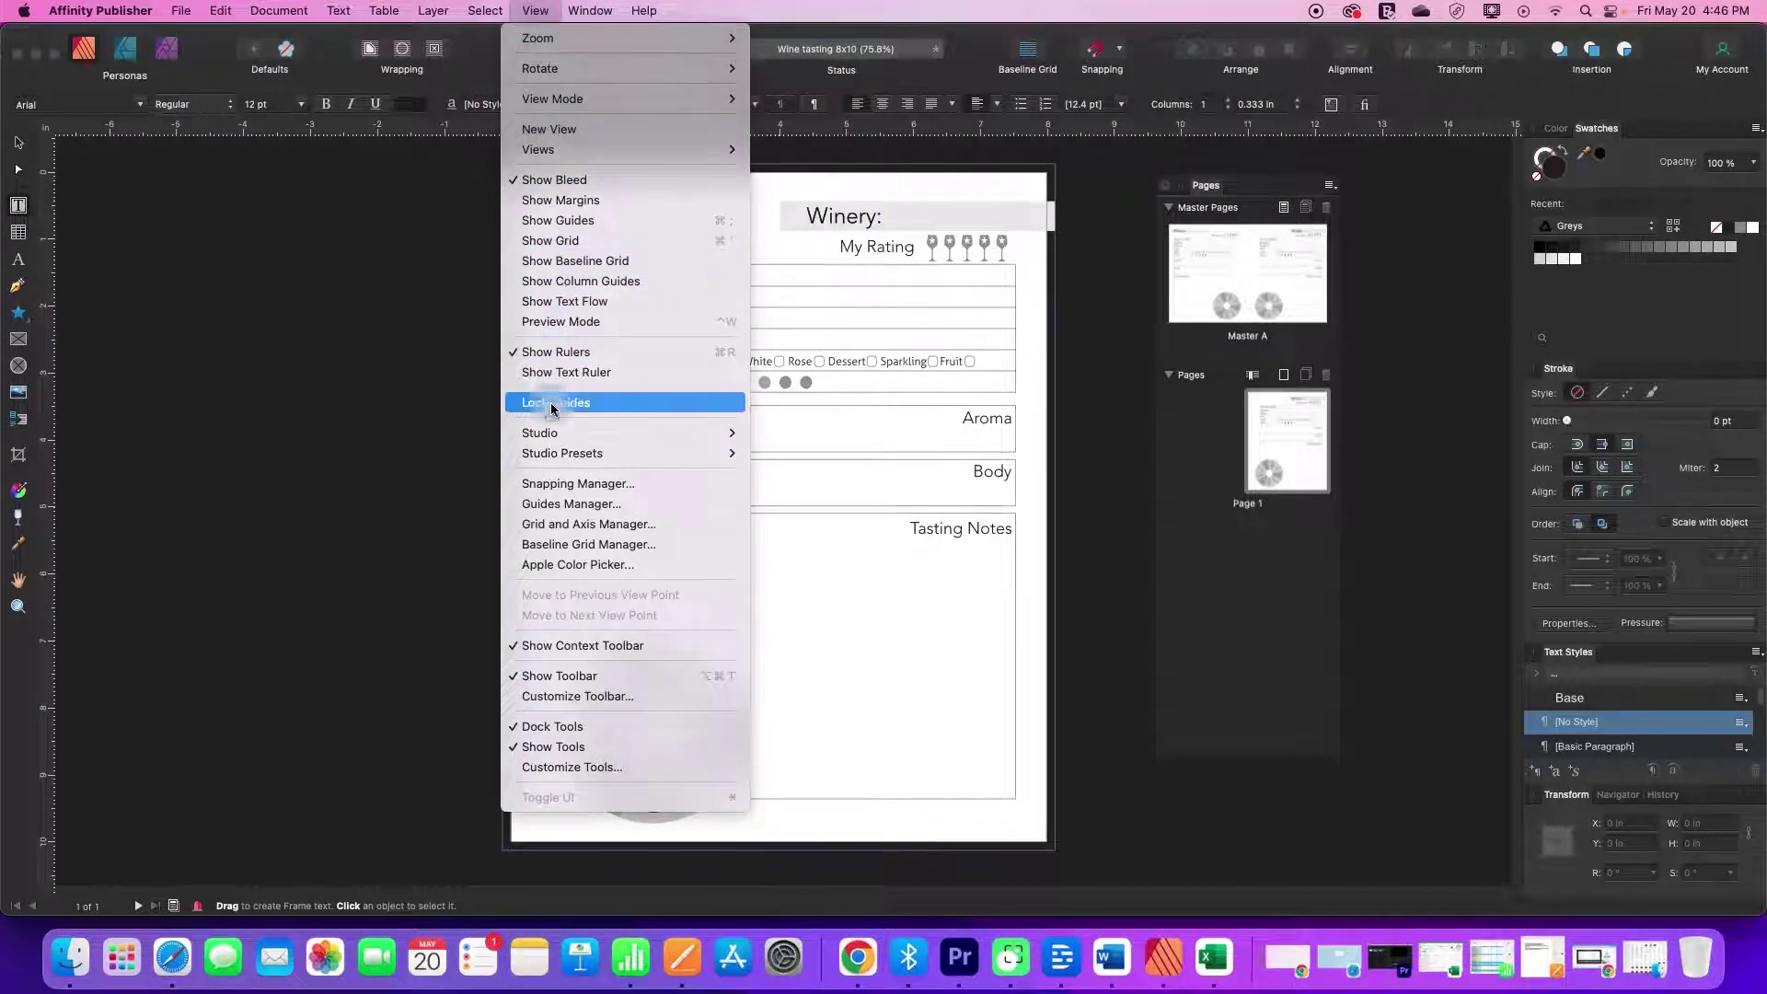
mouse_move(552, 429)
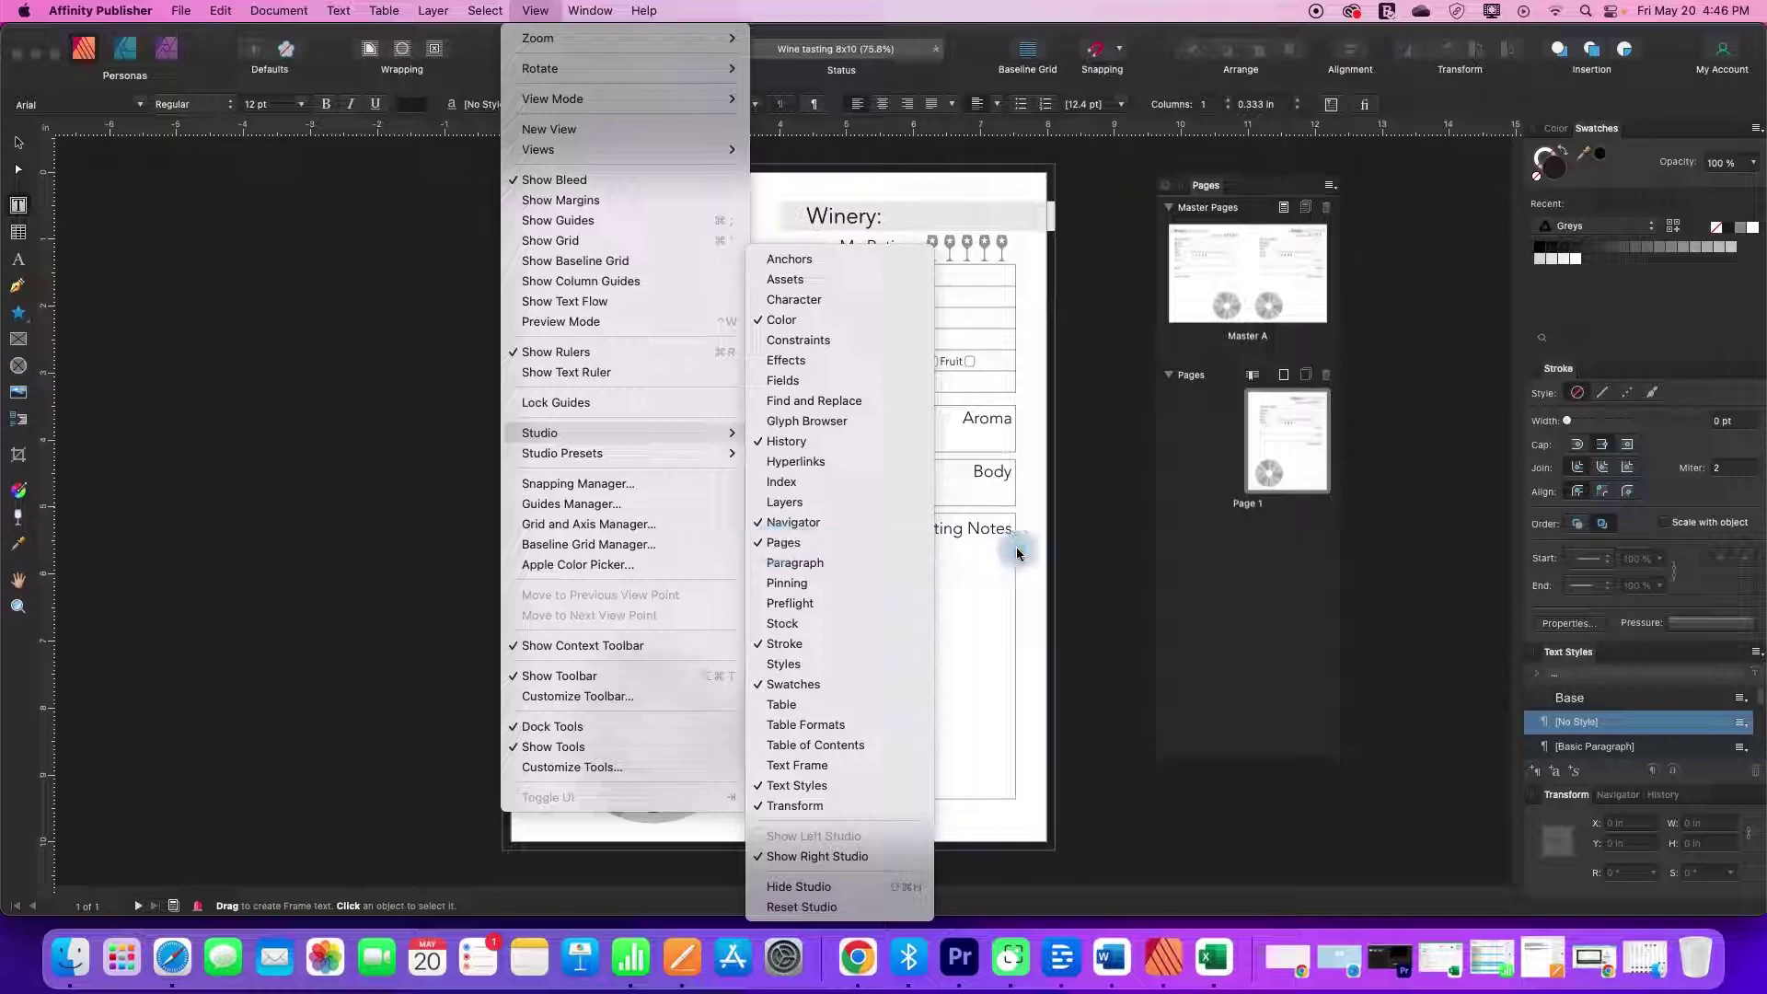
click(1099, 547)
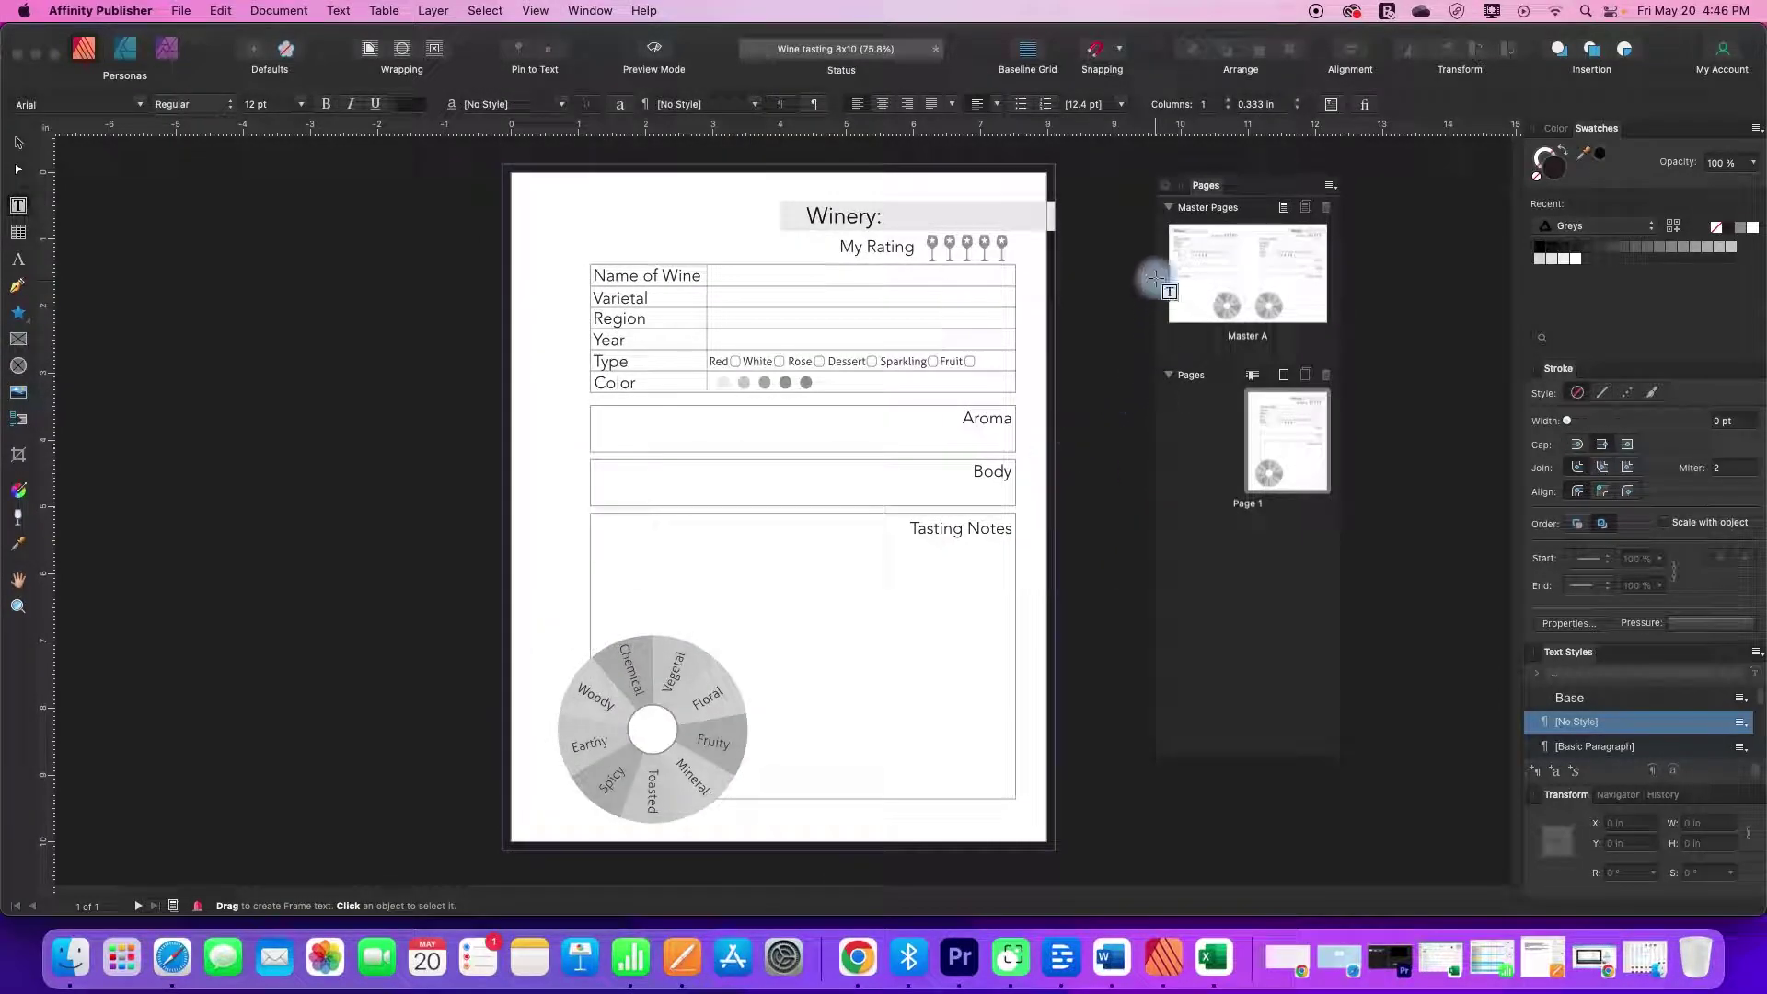
Open the Master A spread, shift the Pages panel off it, and select Page 1
double_click(1238, 265)
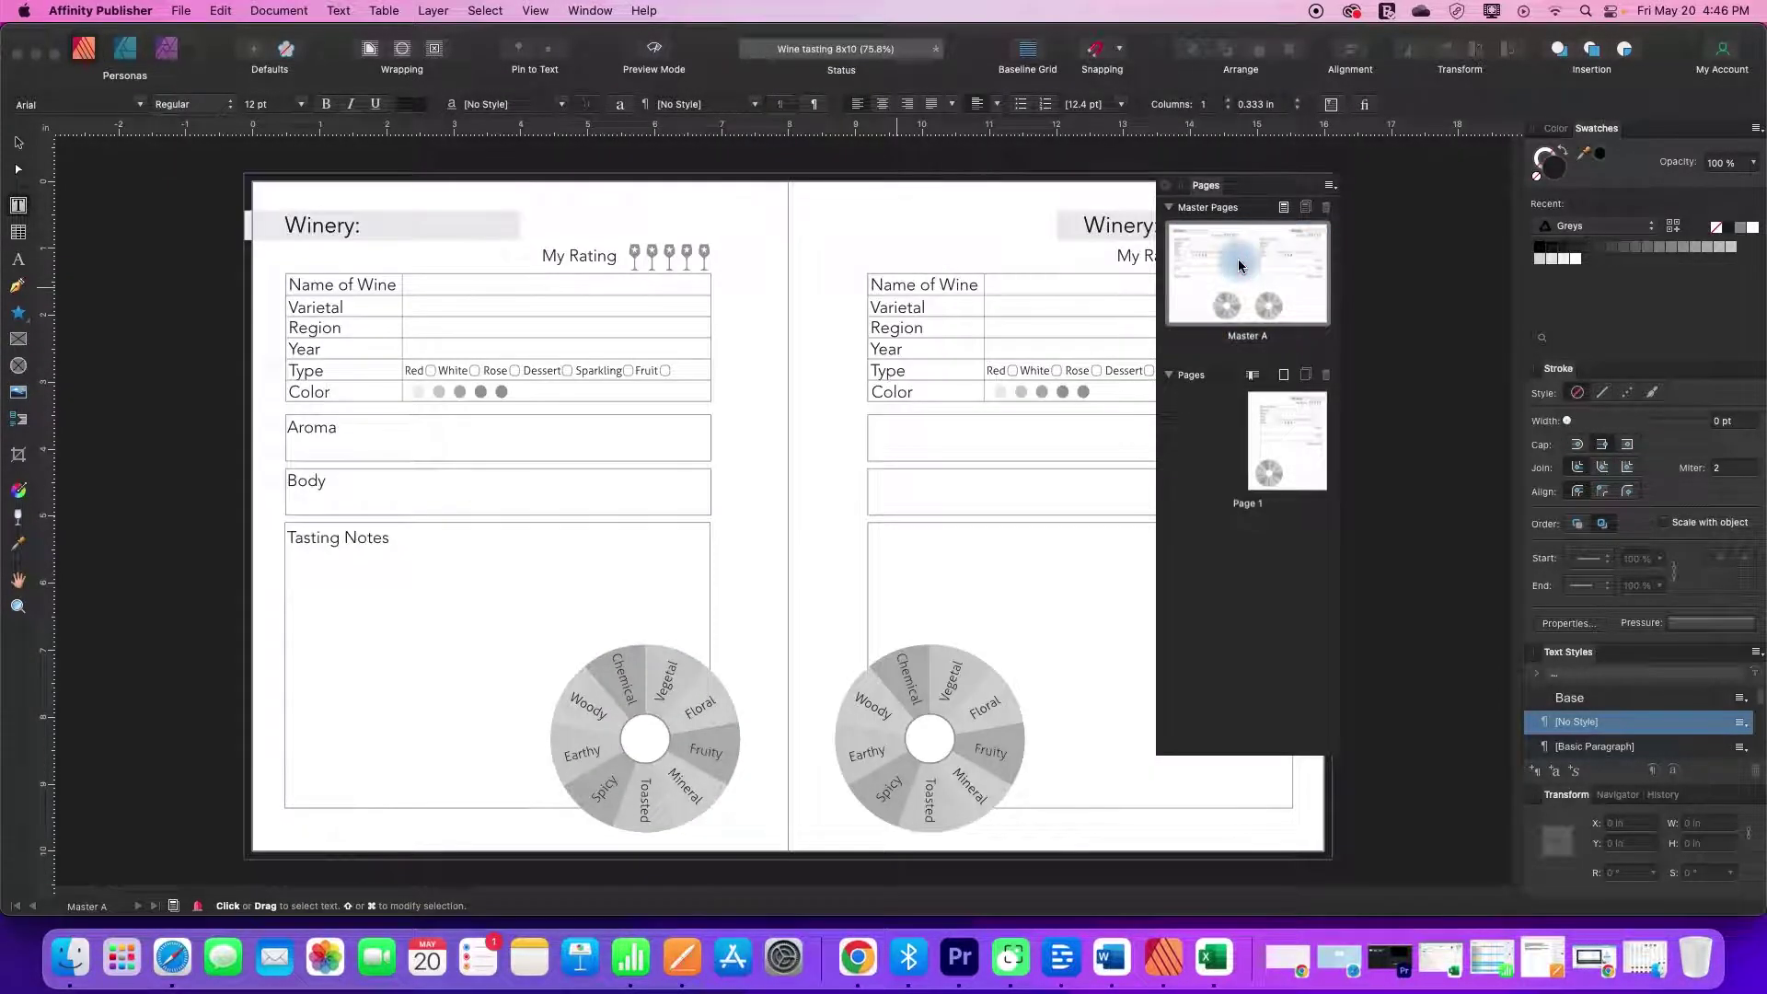
drag(1248, 180, 1394, 185)
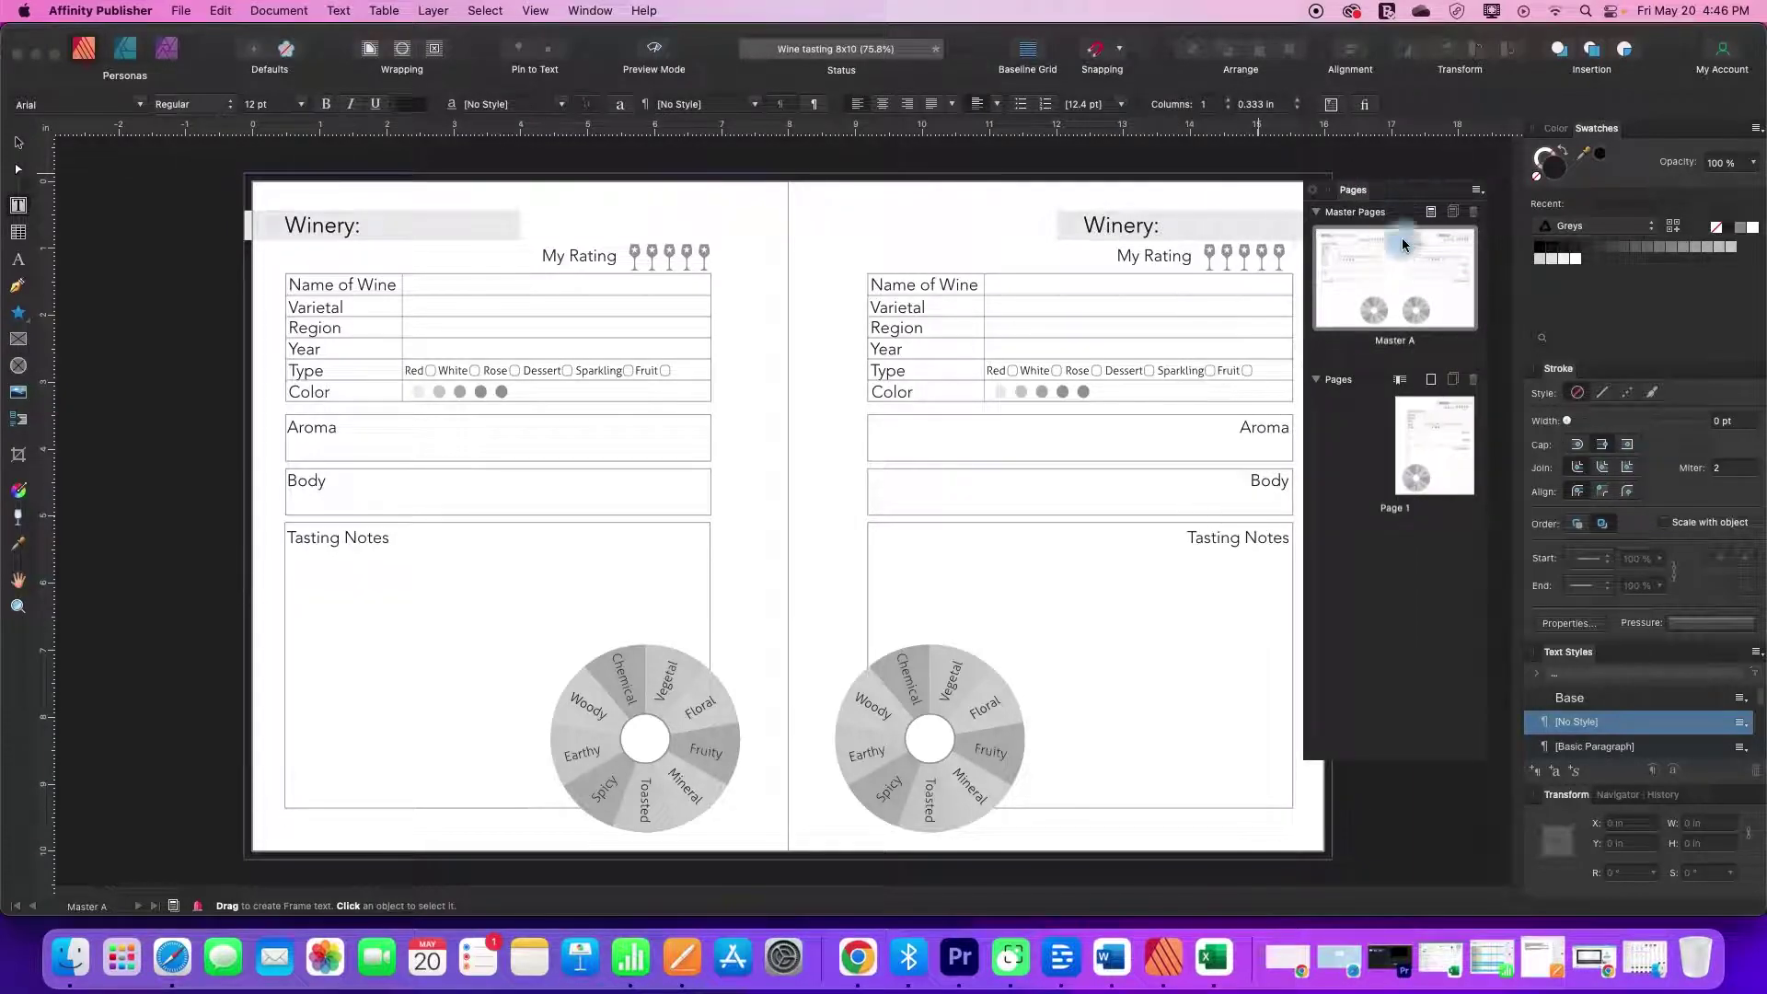
click(1433, 318)
click(1435, 450)
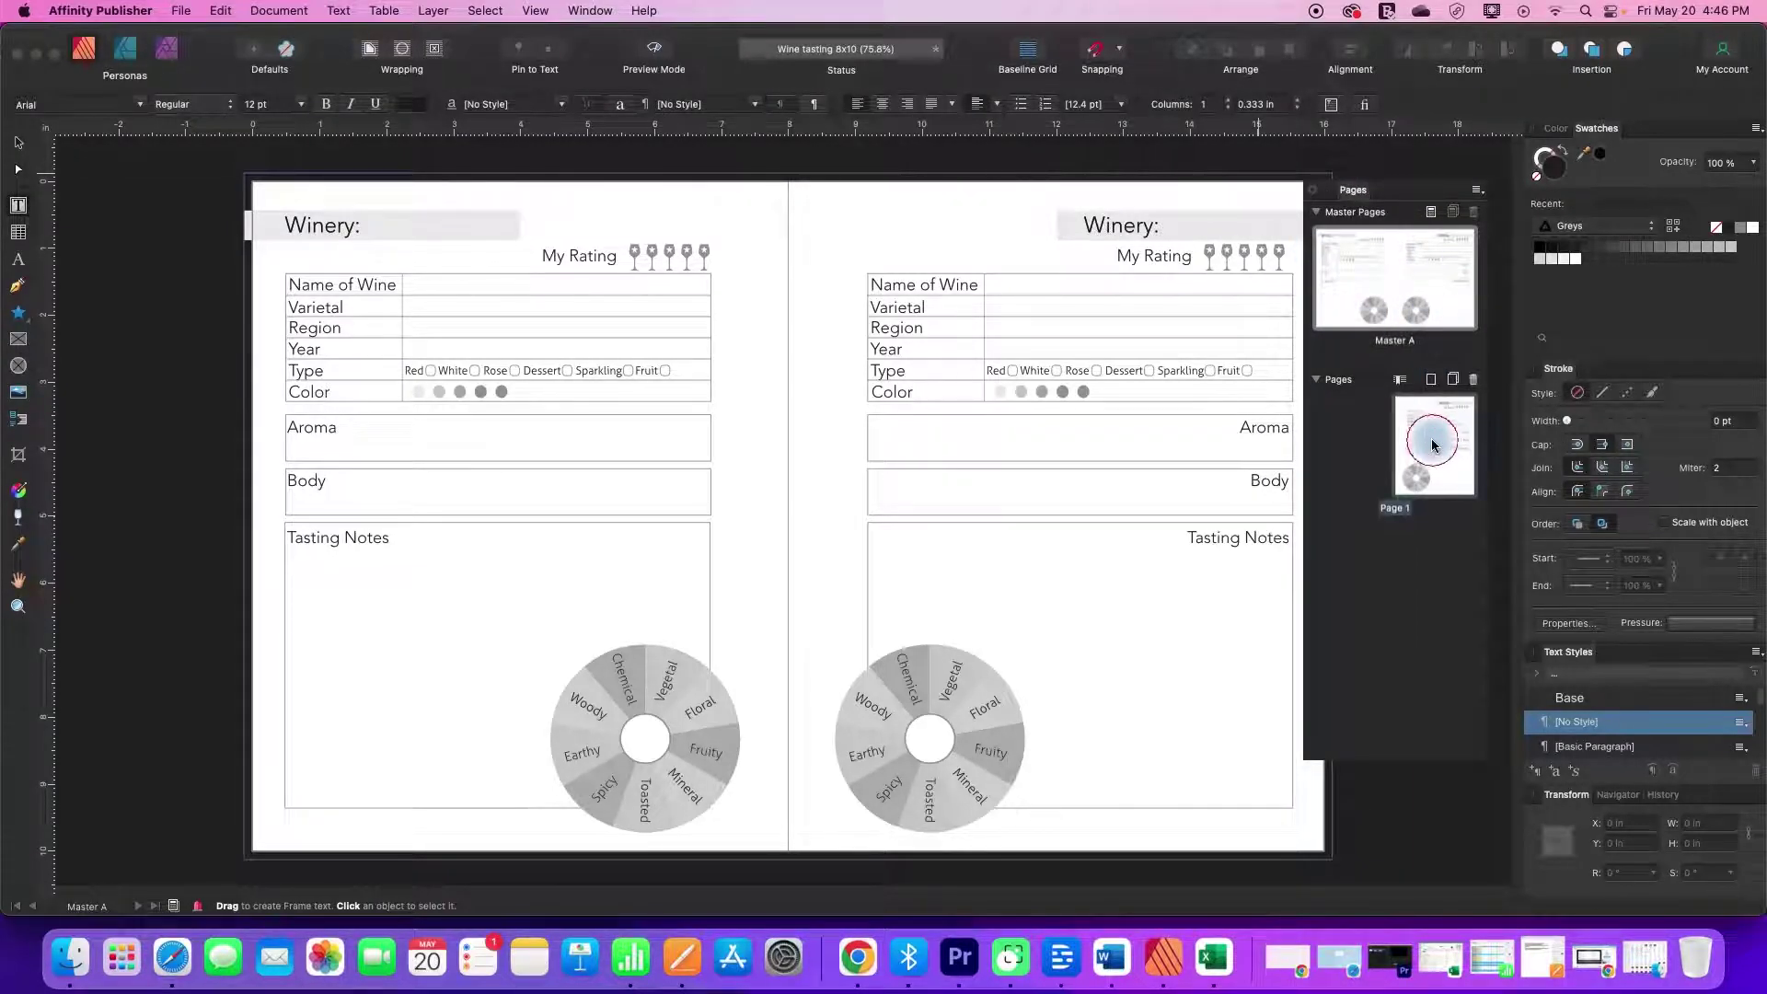
click(1432, 379)
Set Add Pages to 19 pages after Page 1 and confirm
click(1368, 410)
drag(1368, 410, 1271, 405)
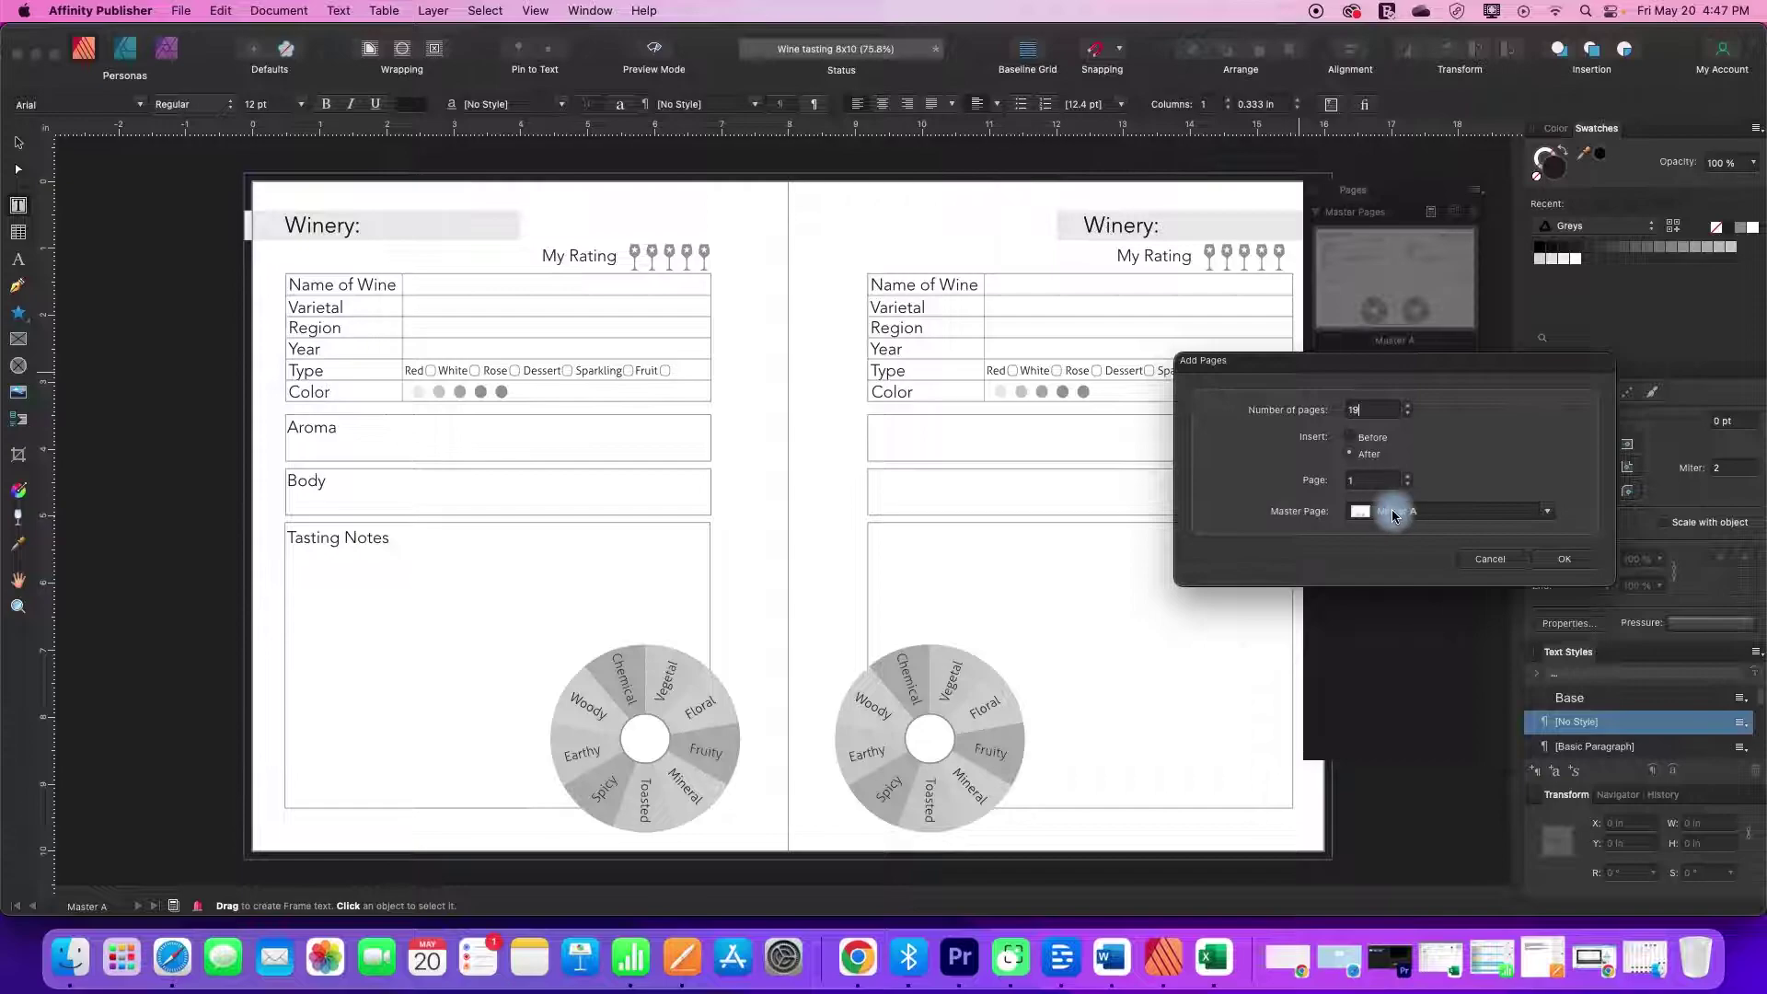
click(1563, 558)
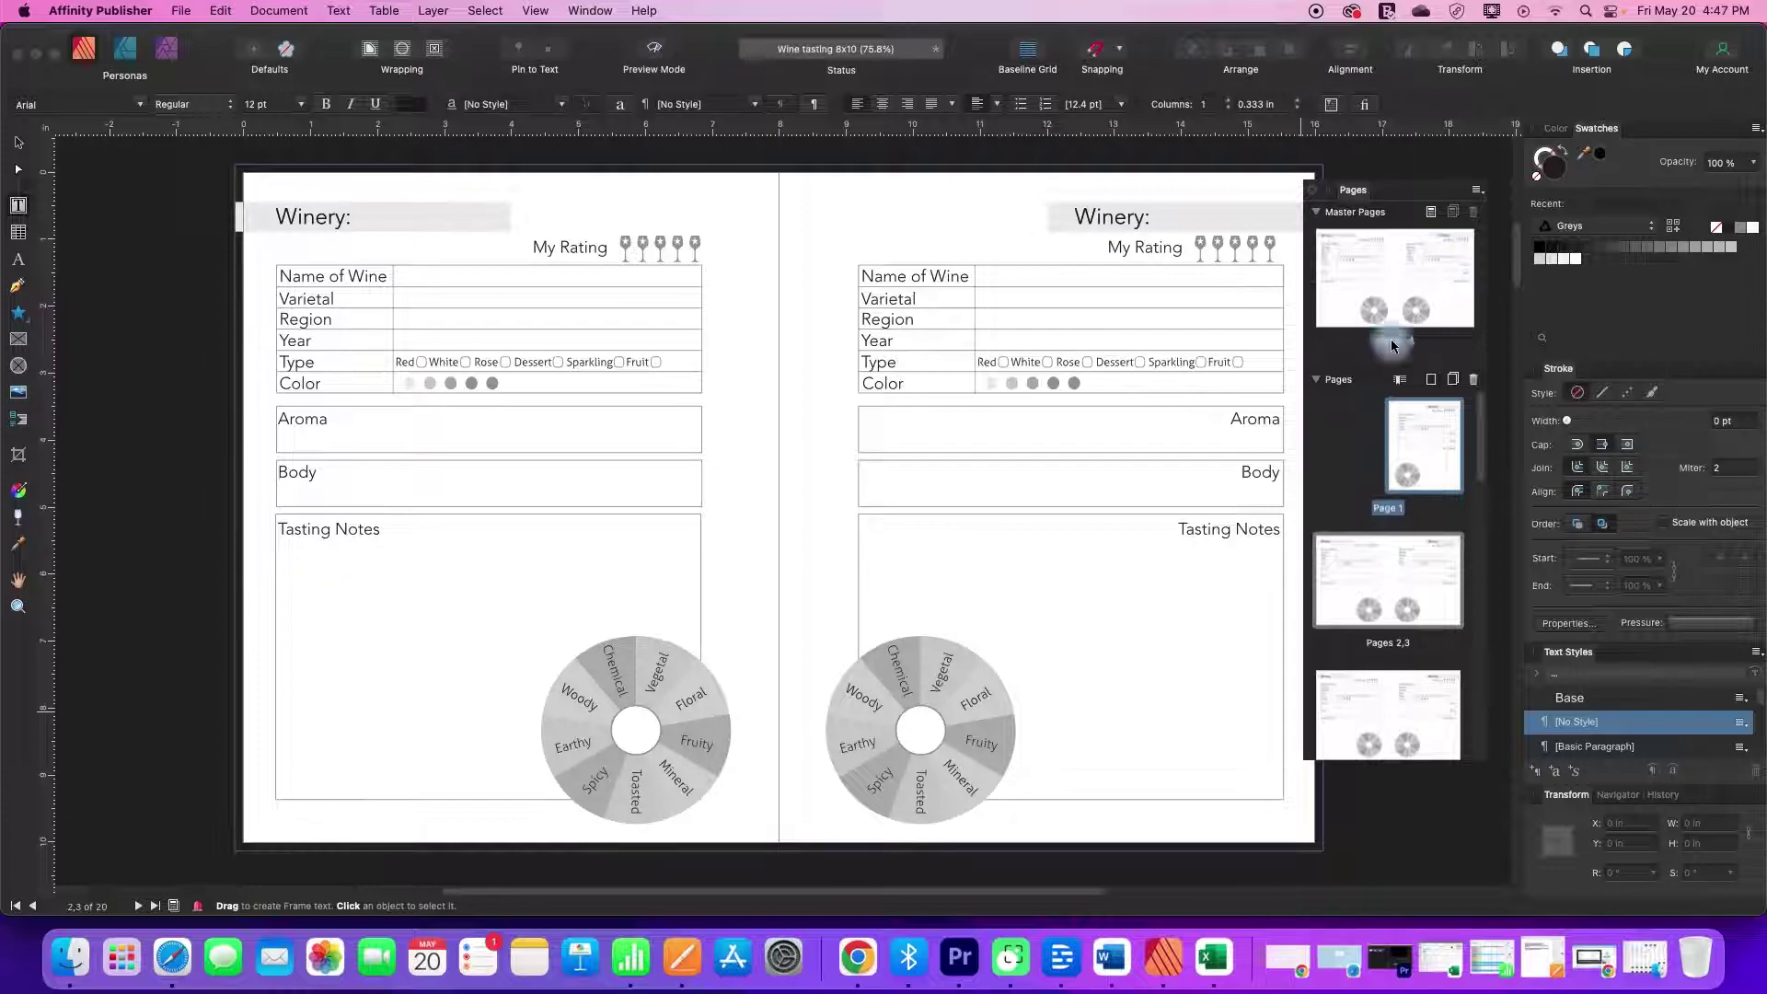
Open Master A for editing and draw a small text frame at its bottom-left corner
drag(1003, 894, 1025, 895)
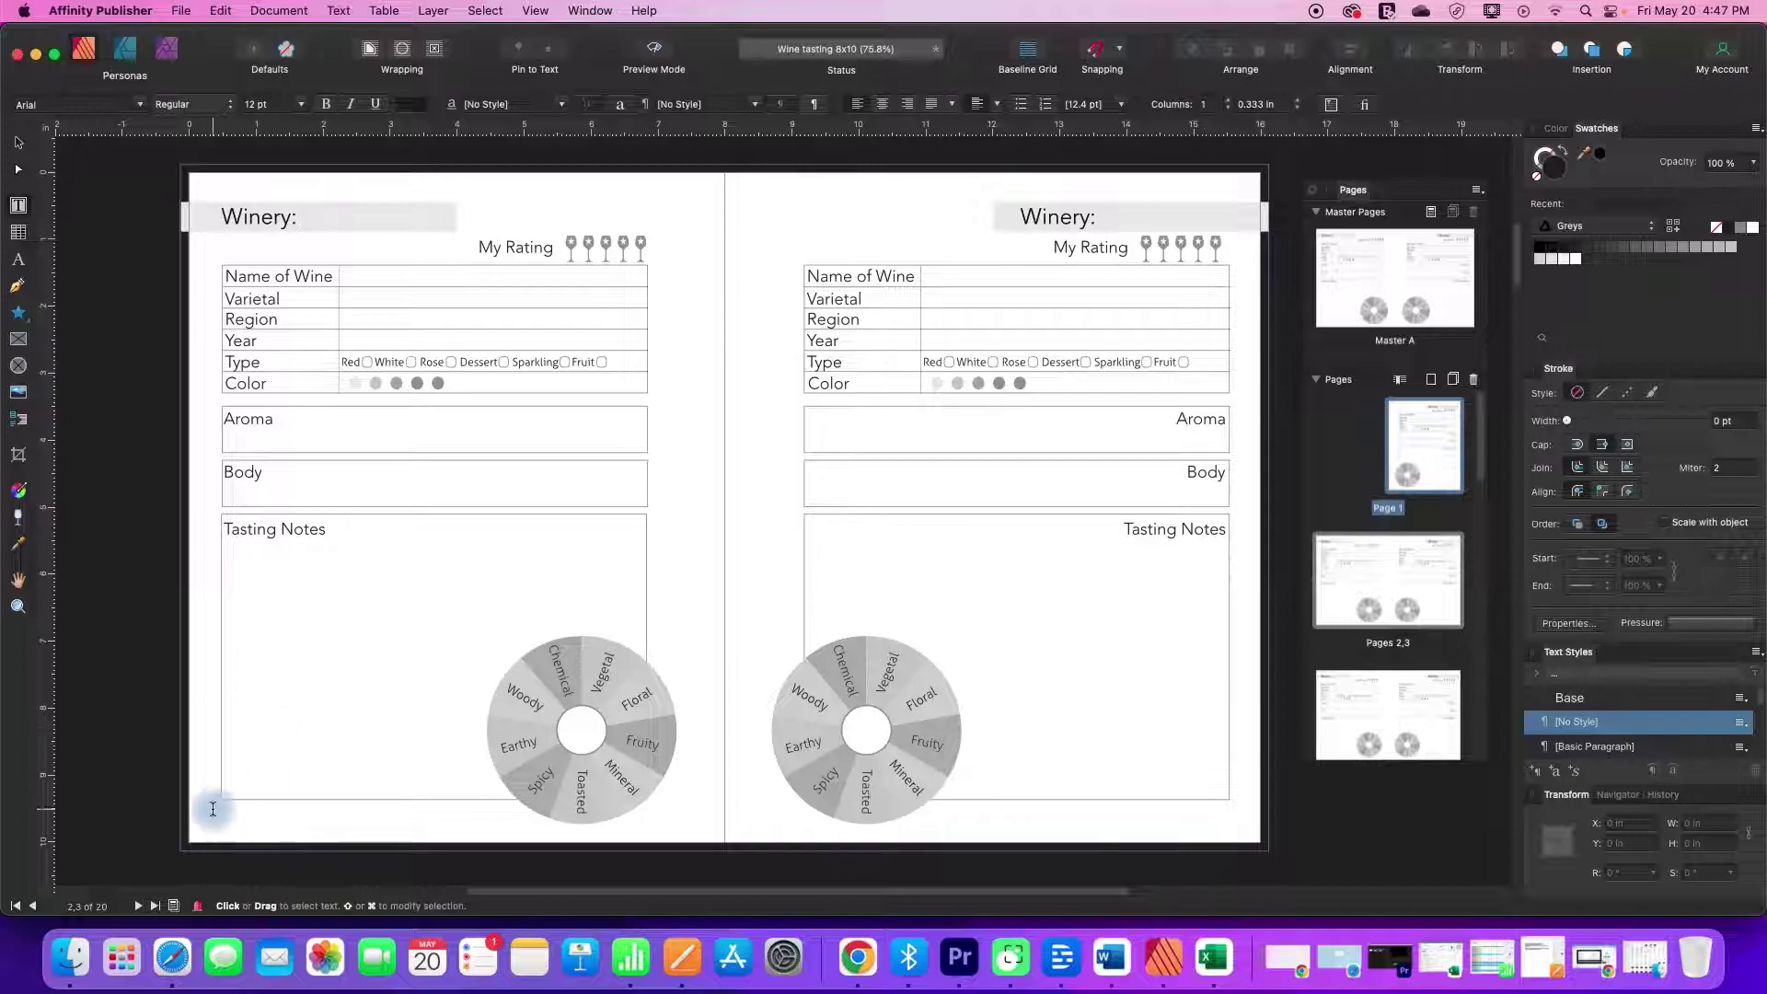
drag(203, 809, 236, 832)
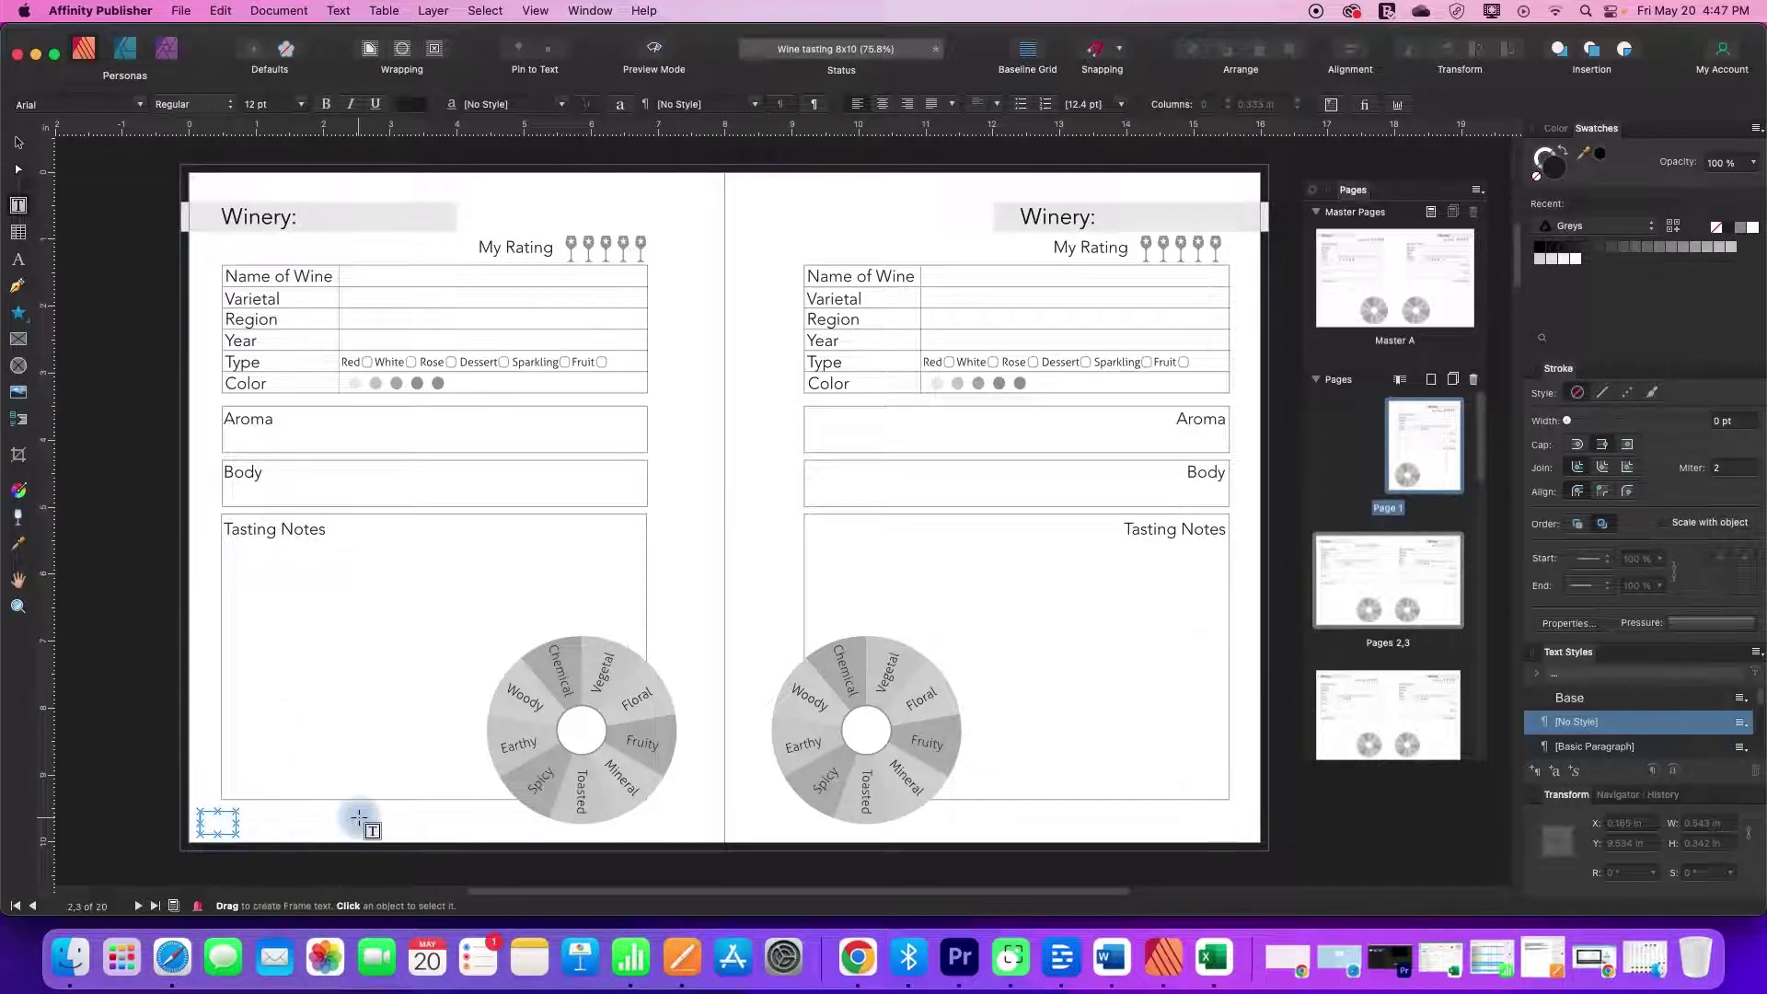
double_click(1341, 288)
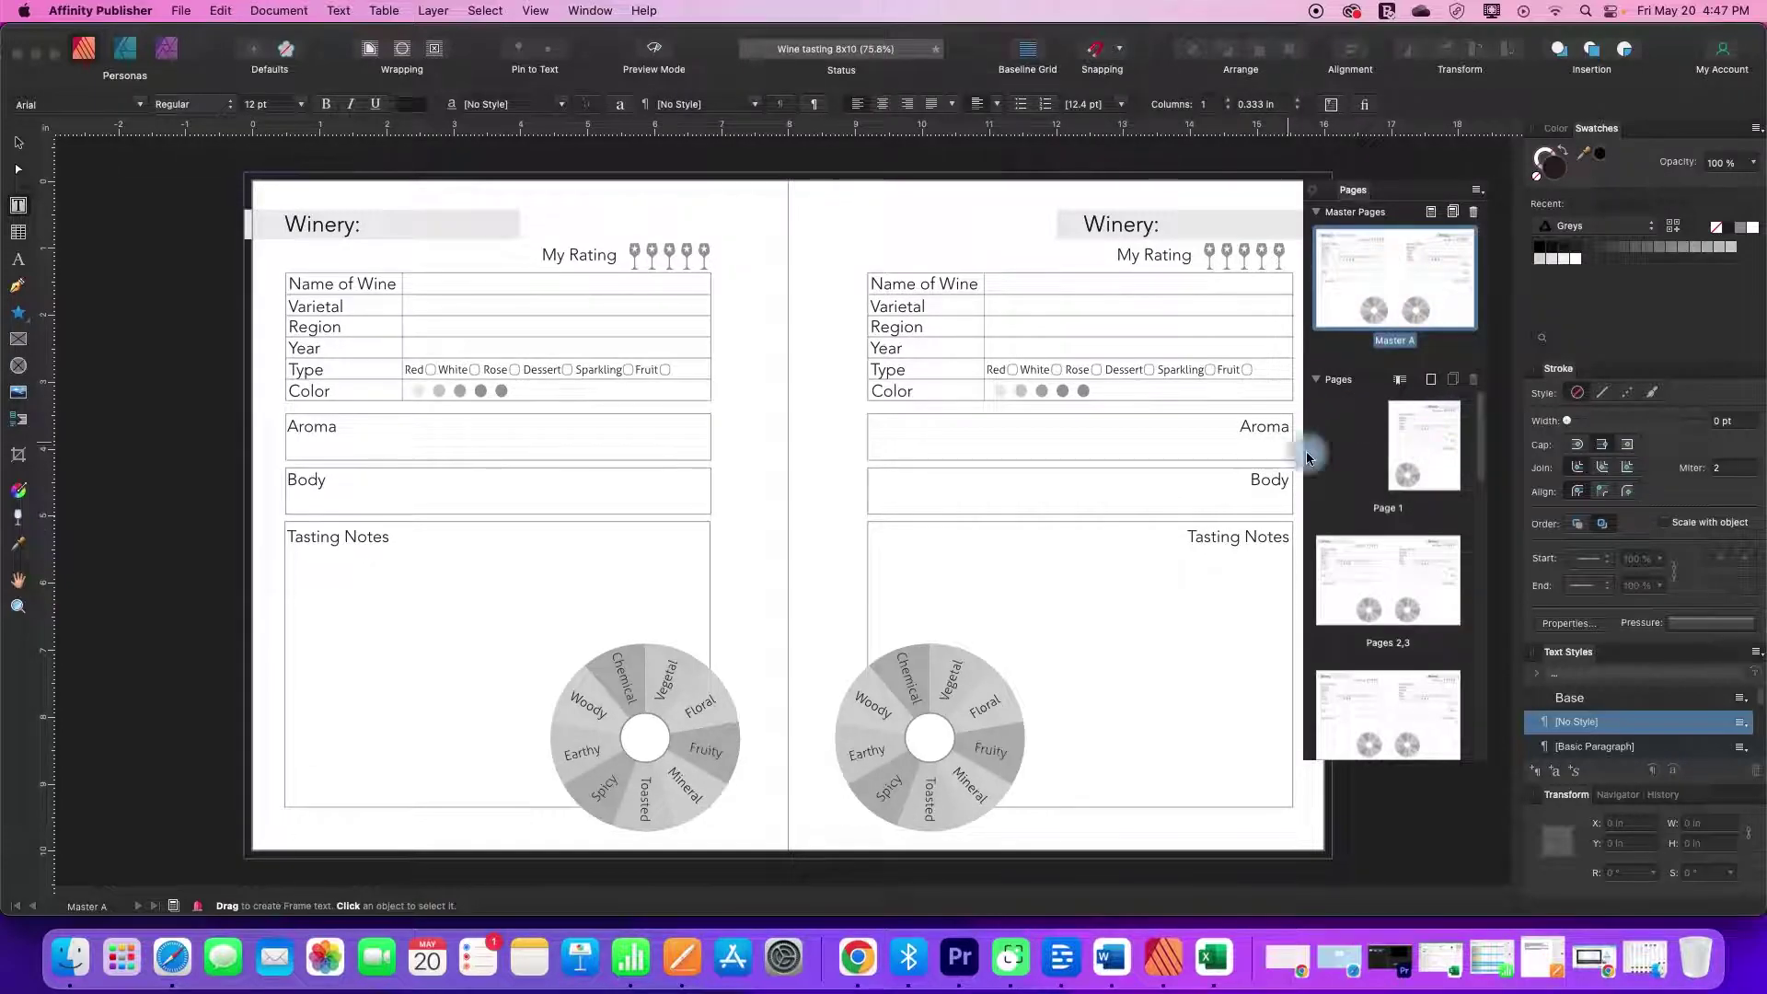
drag(262, 817, 303, 842)
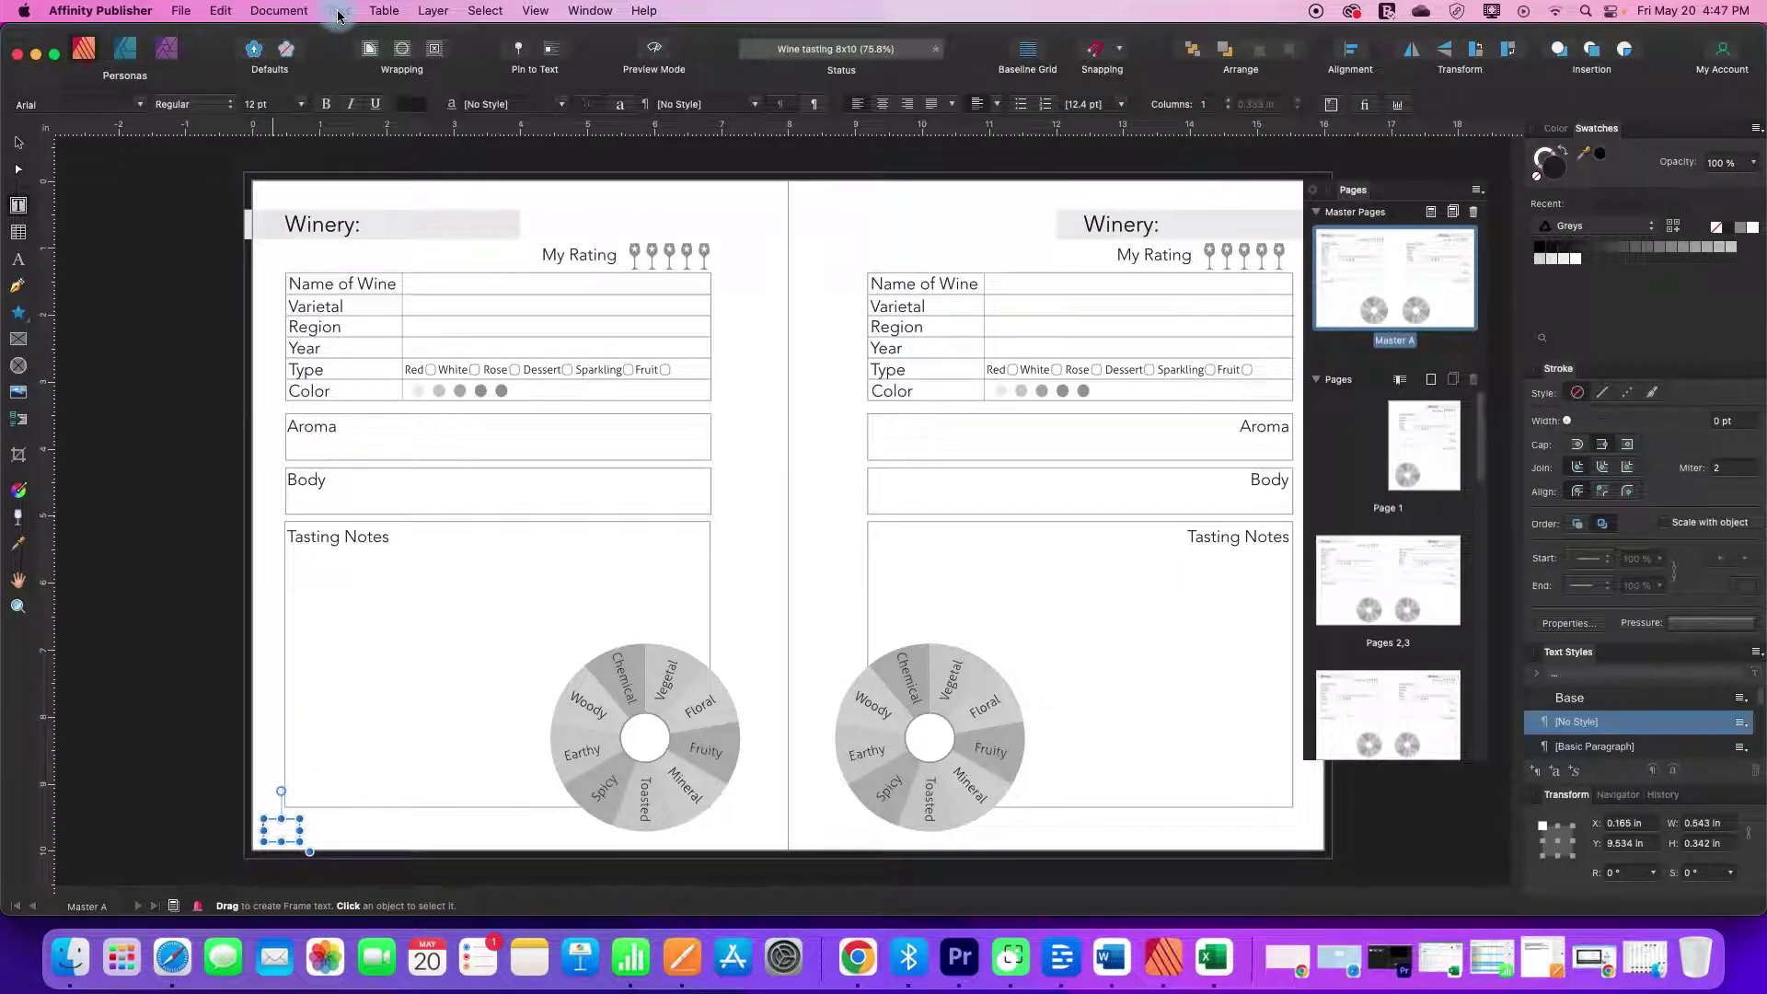
Insert a Page Number field into the bottom-left frame via Text > Insert > Fields
click(339, 11)
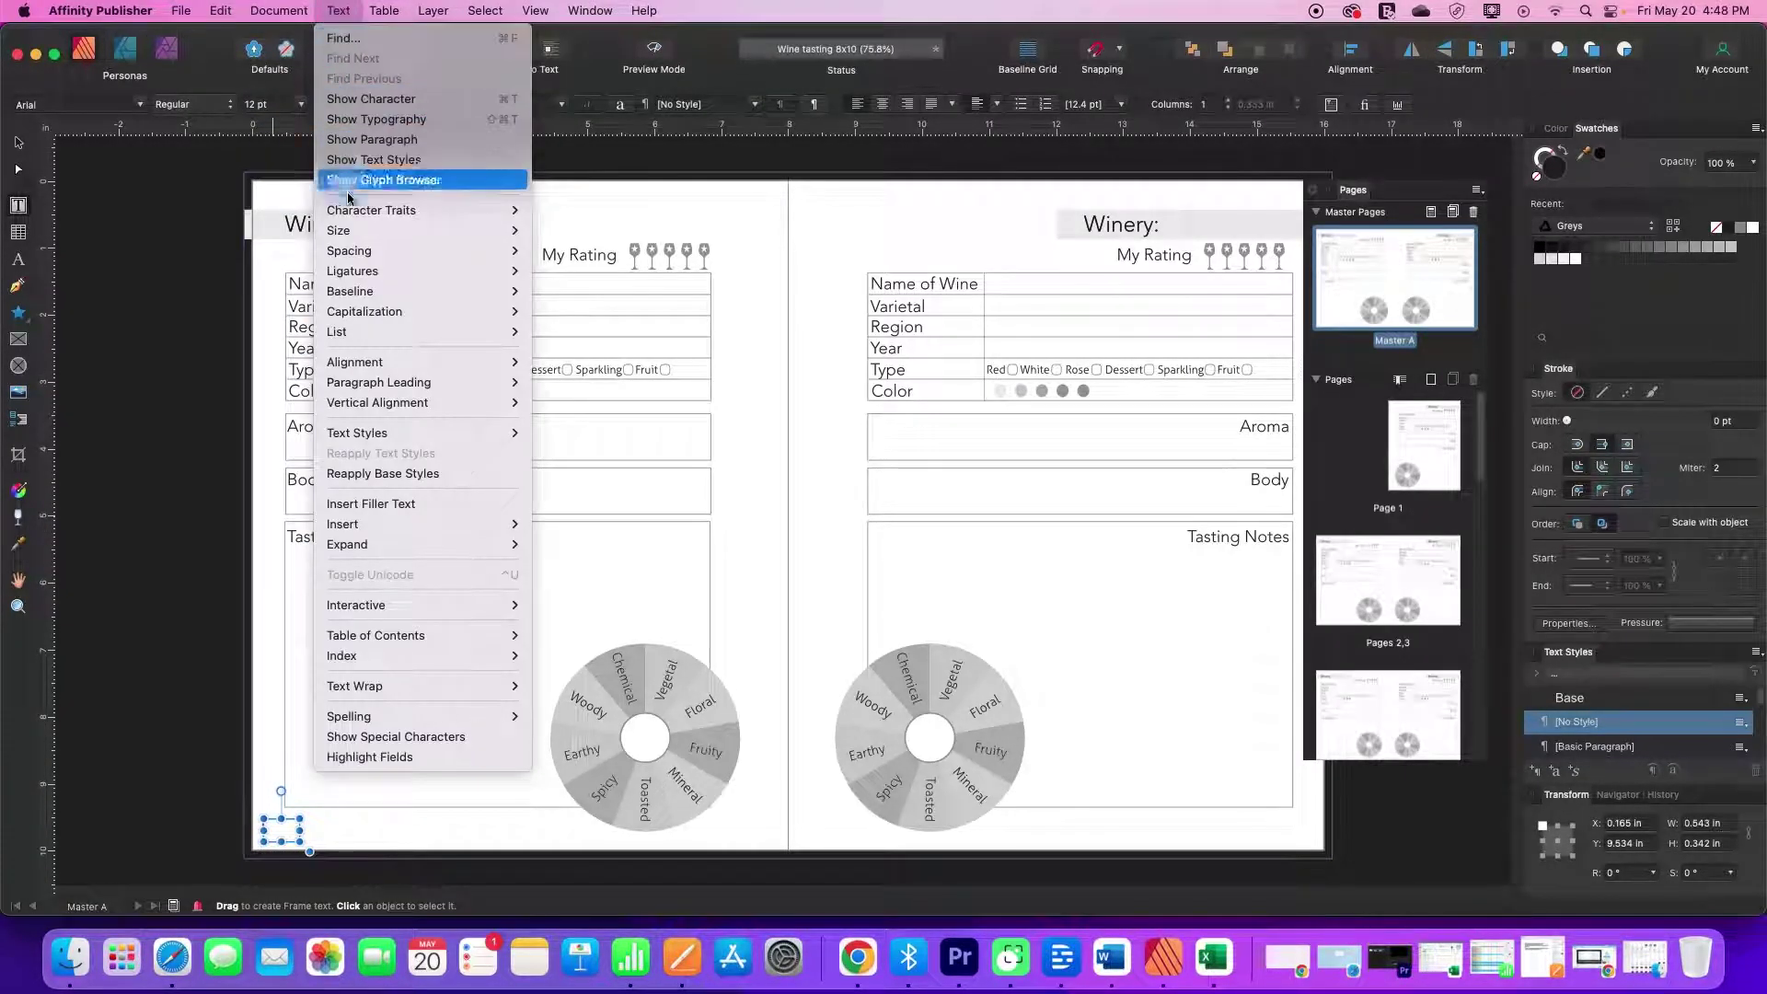
mouse_move(347, 529)
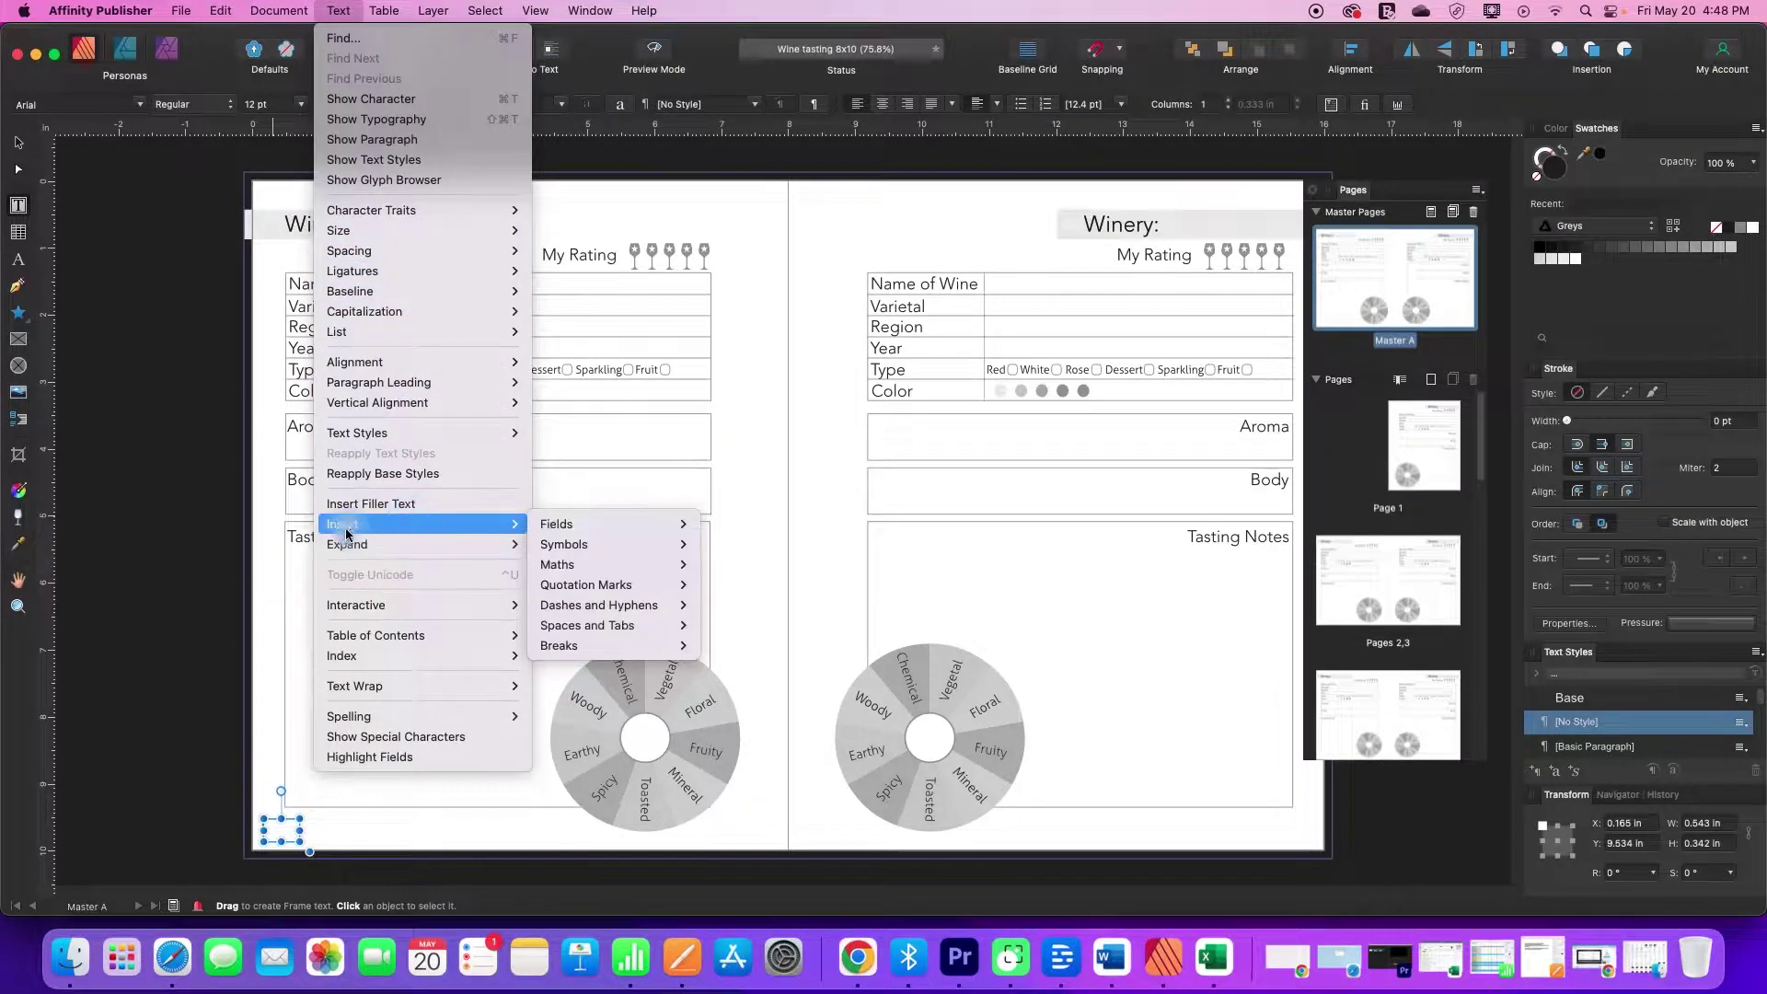
mouse_move(557, 533)
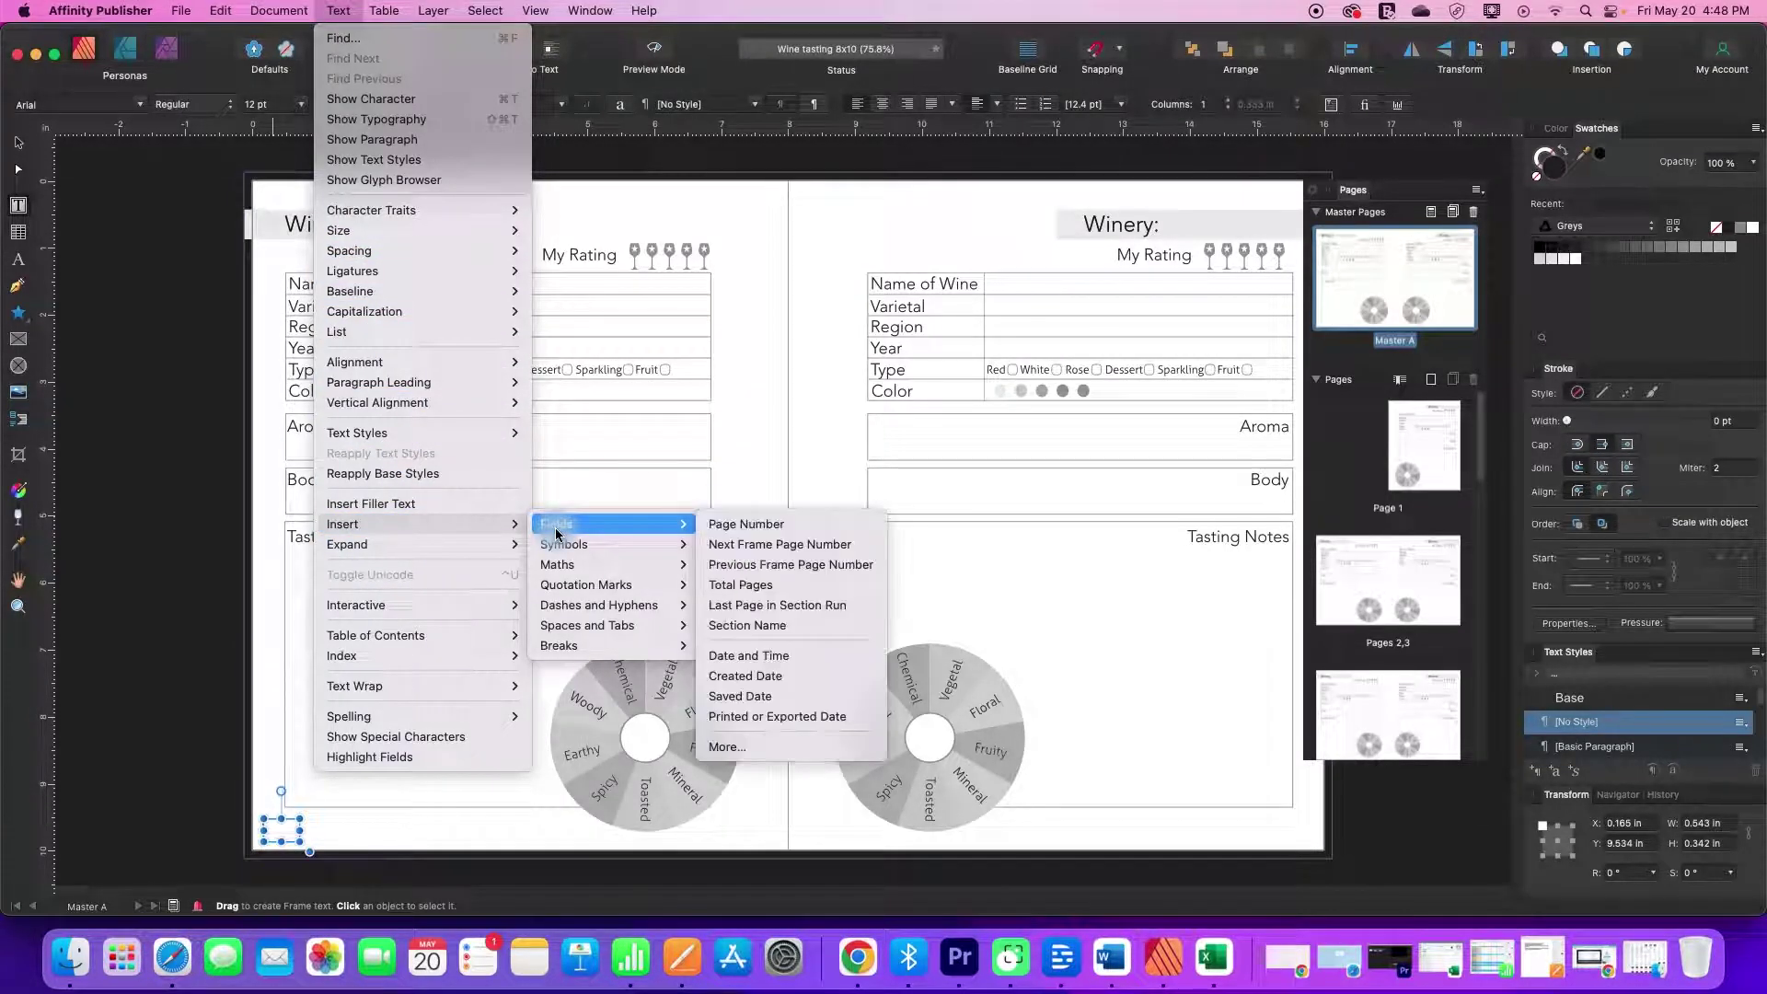
click(734, 526)
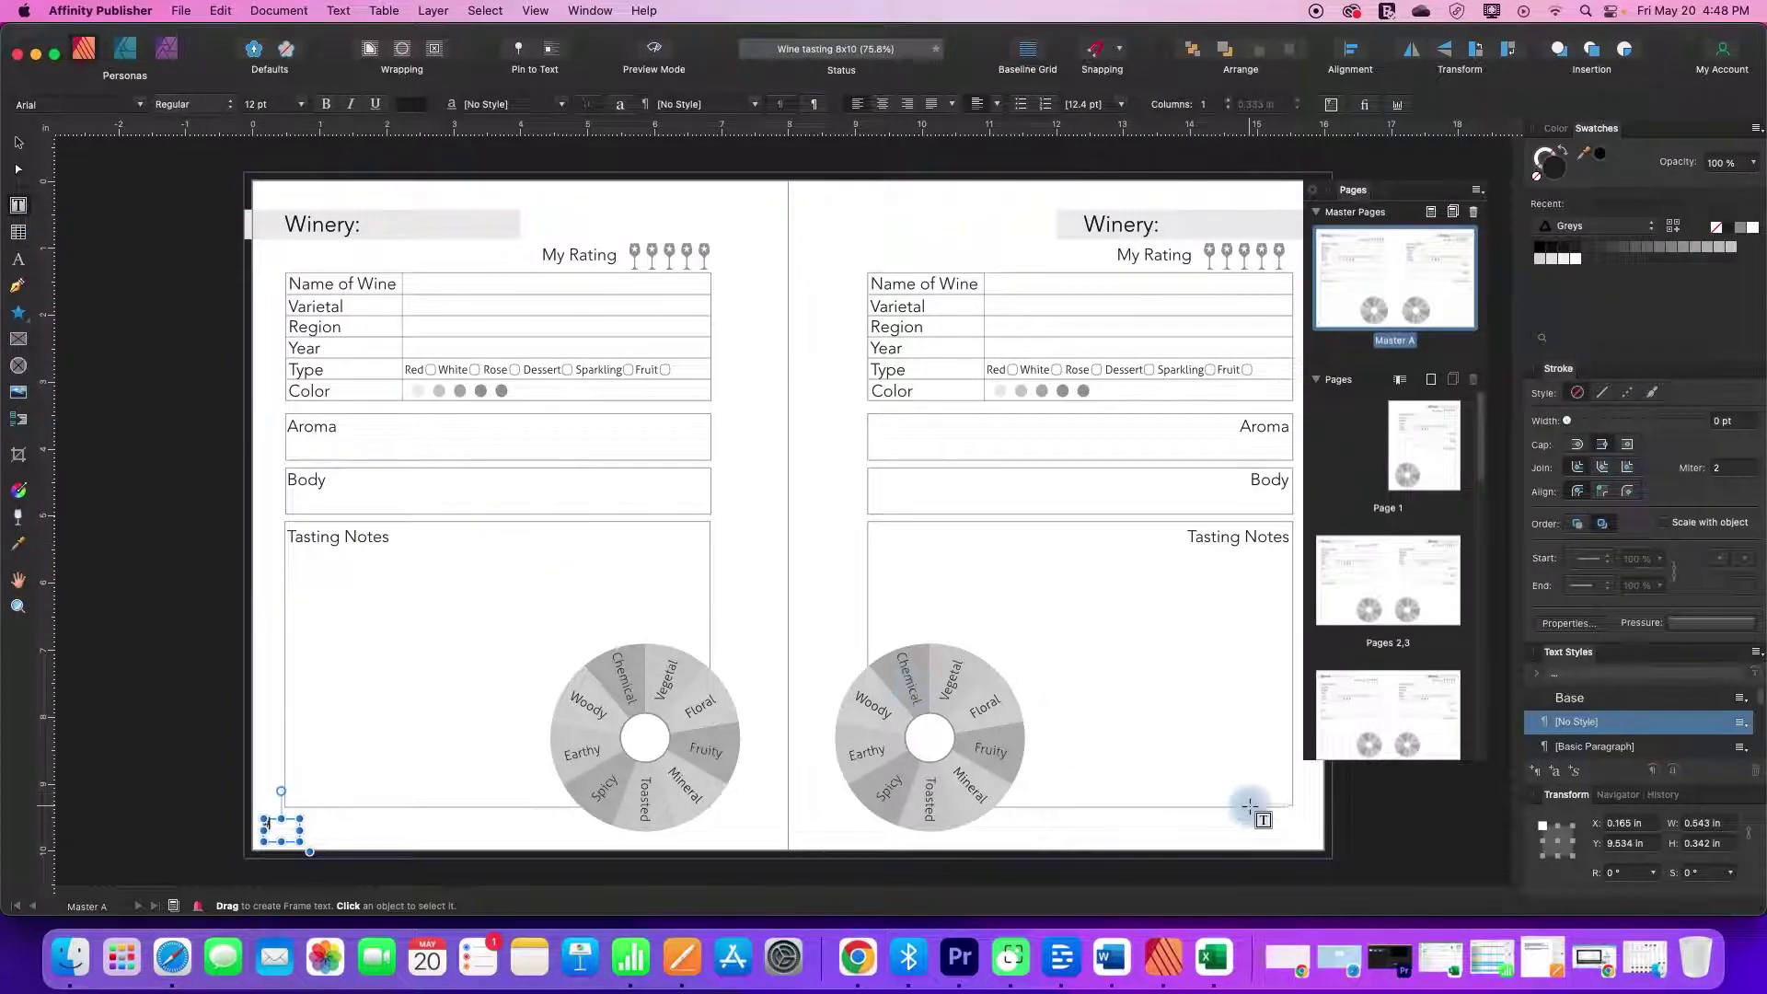
Draw a small frame at the right master page's bottom-right corner and insert a Page Number field
drag(1252, 812, 1296, 840)
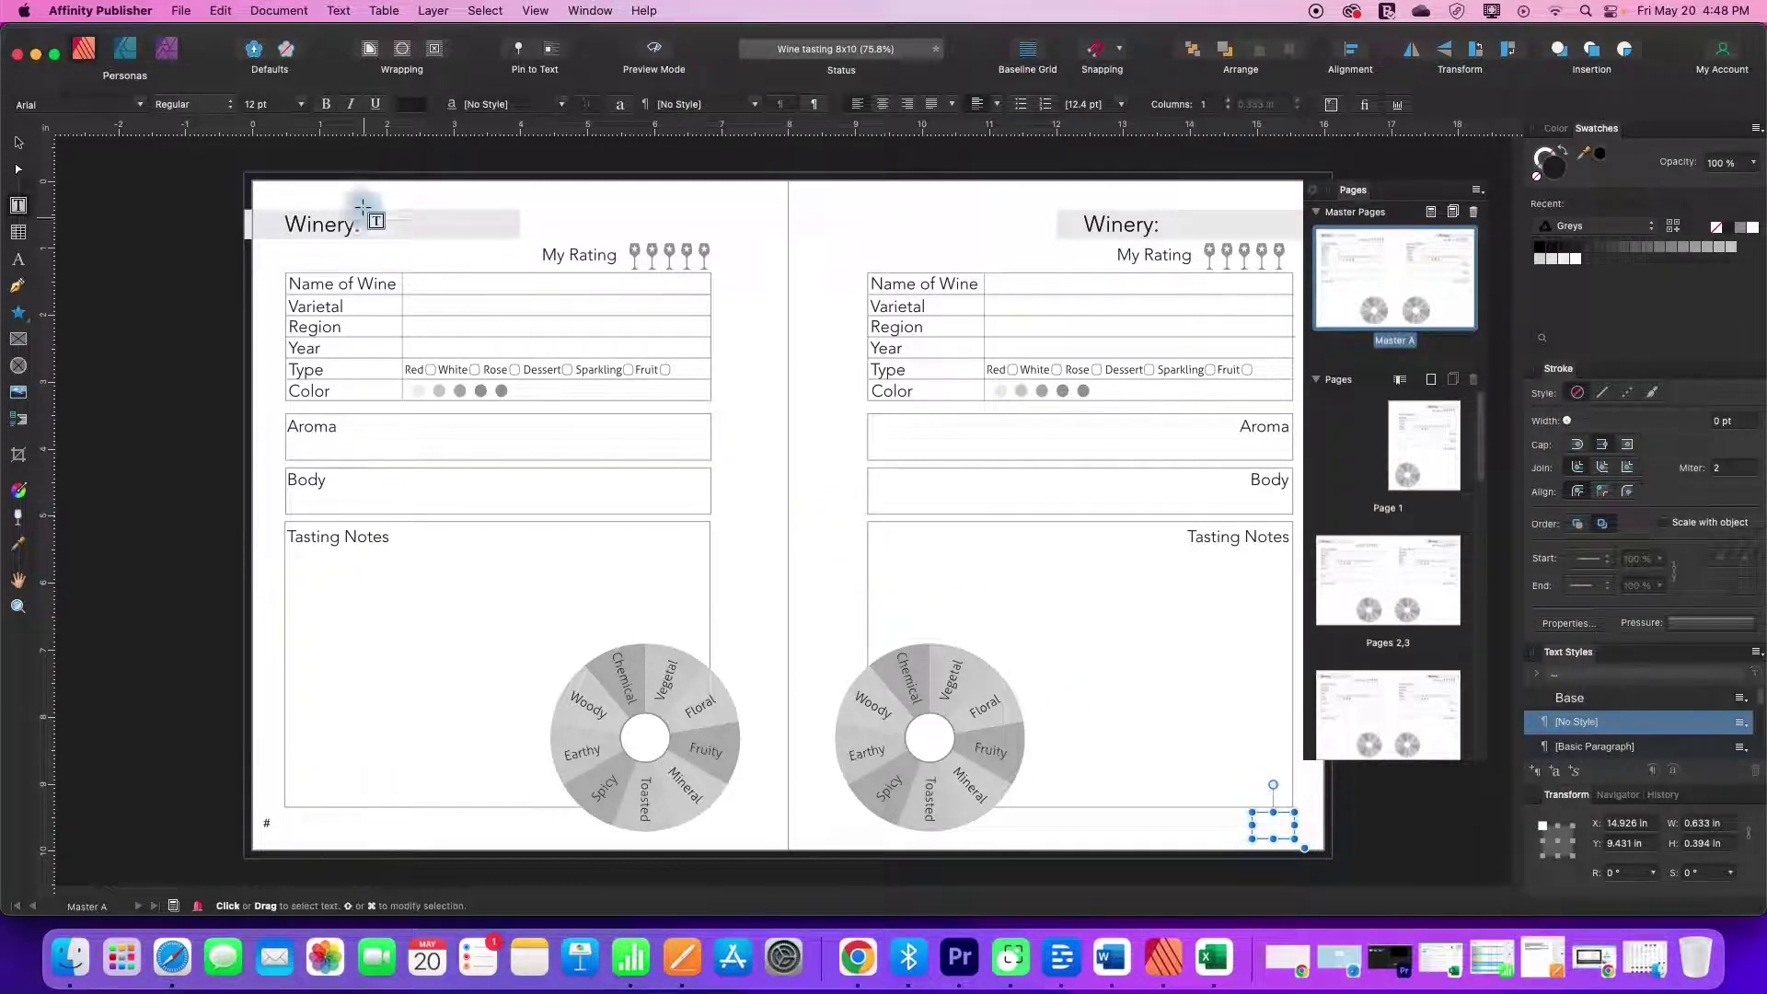
click(338, 11)
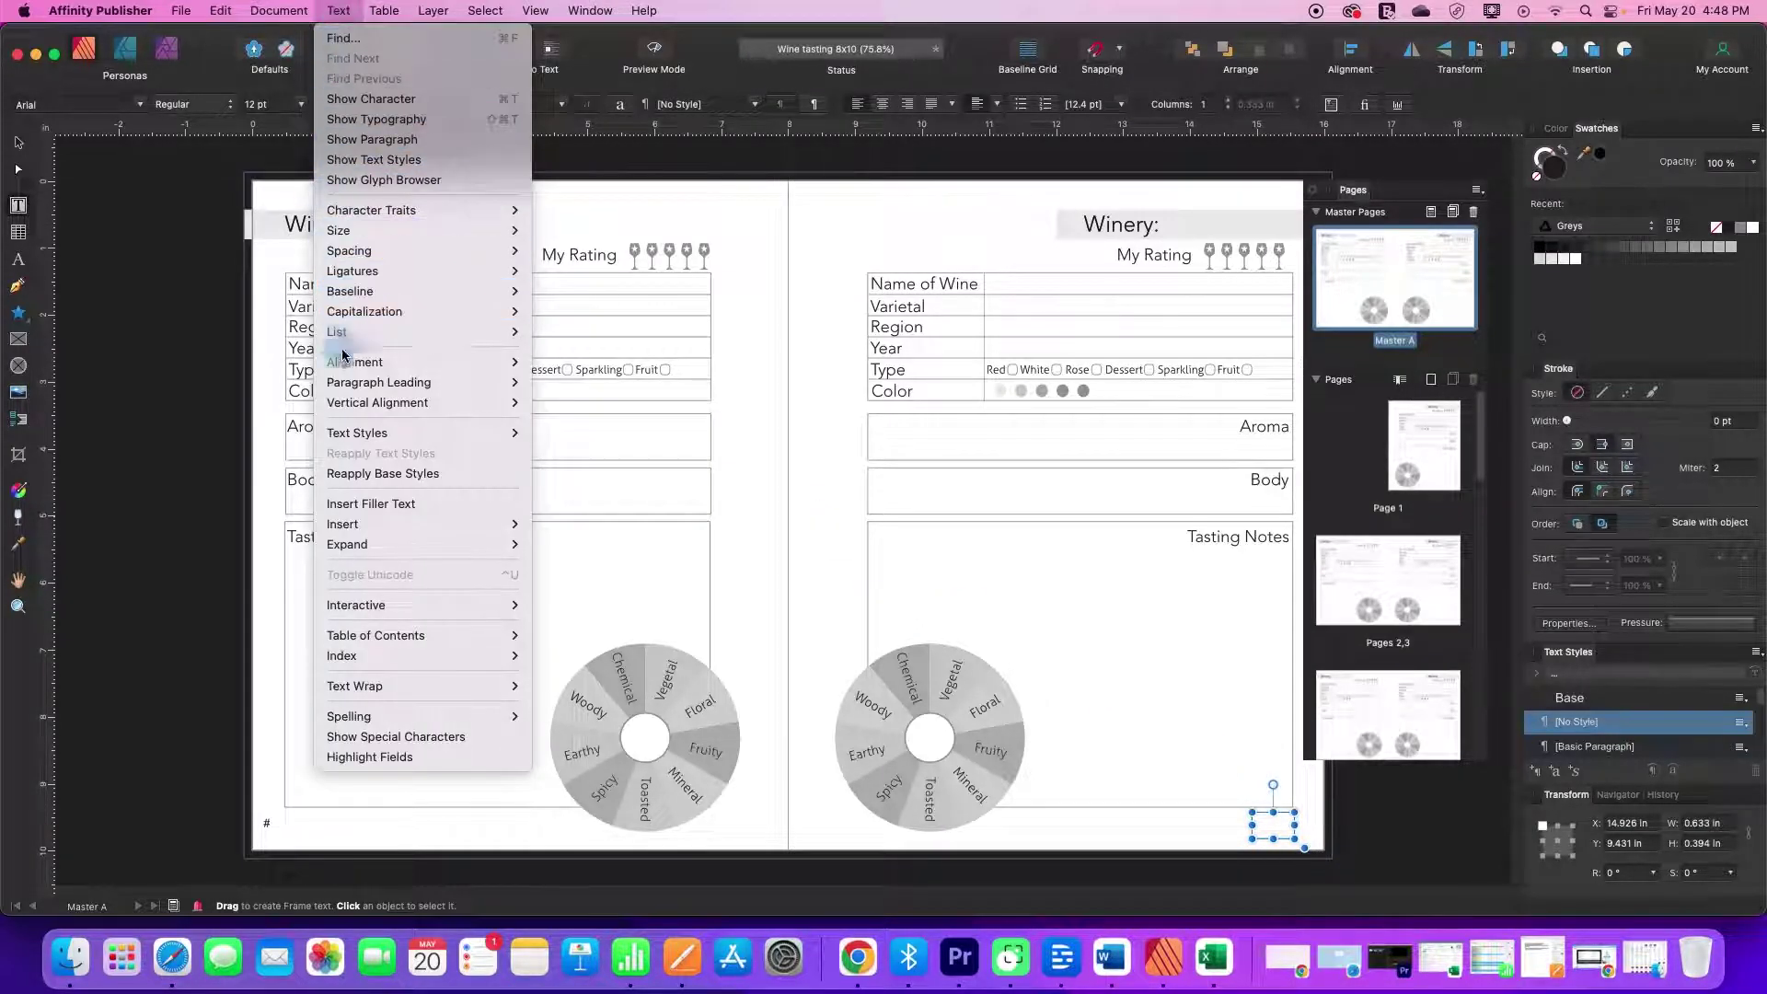
mouse_move(396, 522)
mouse_move(557, 525)
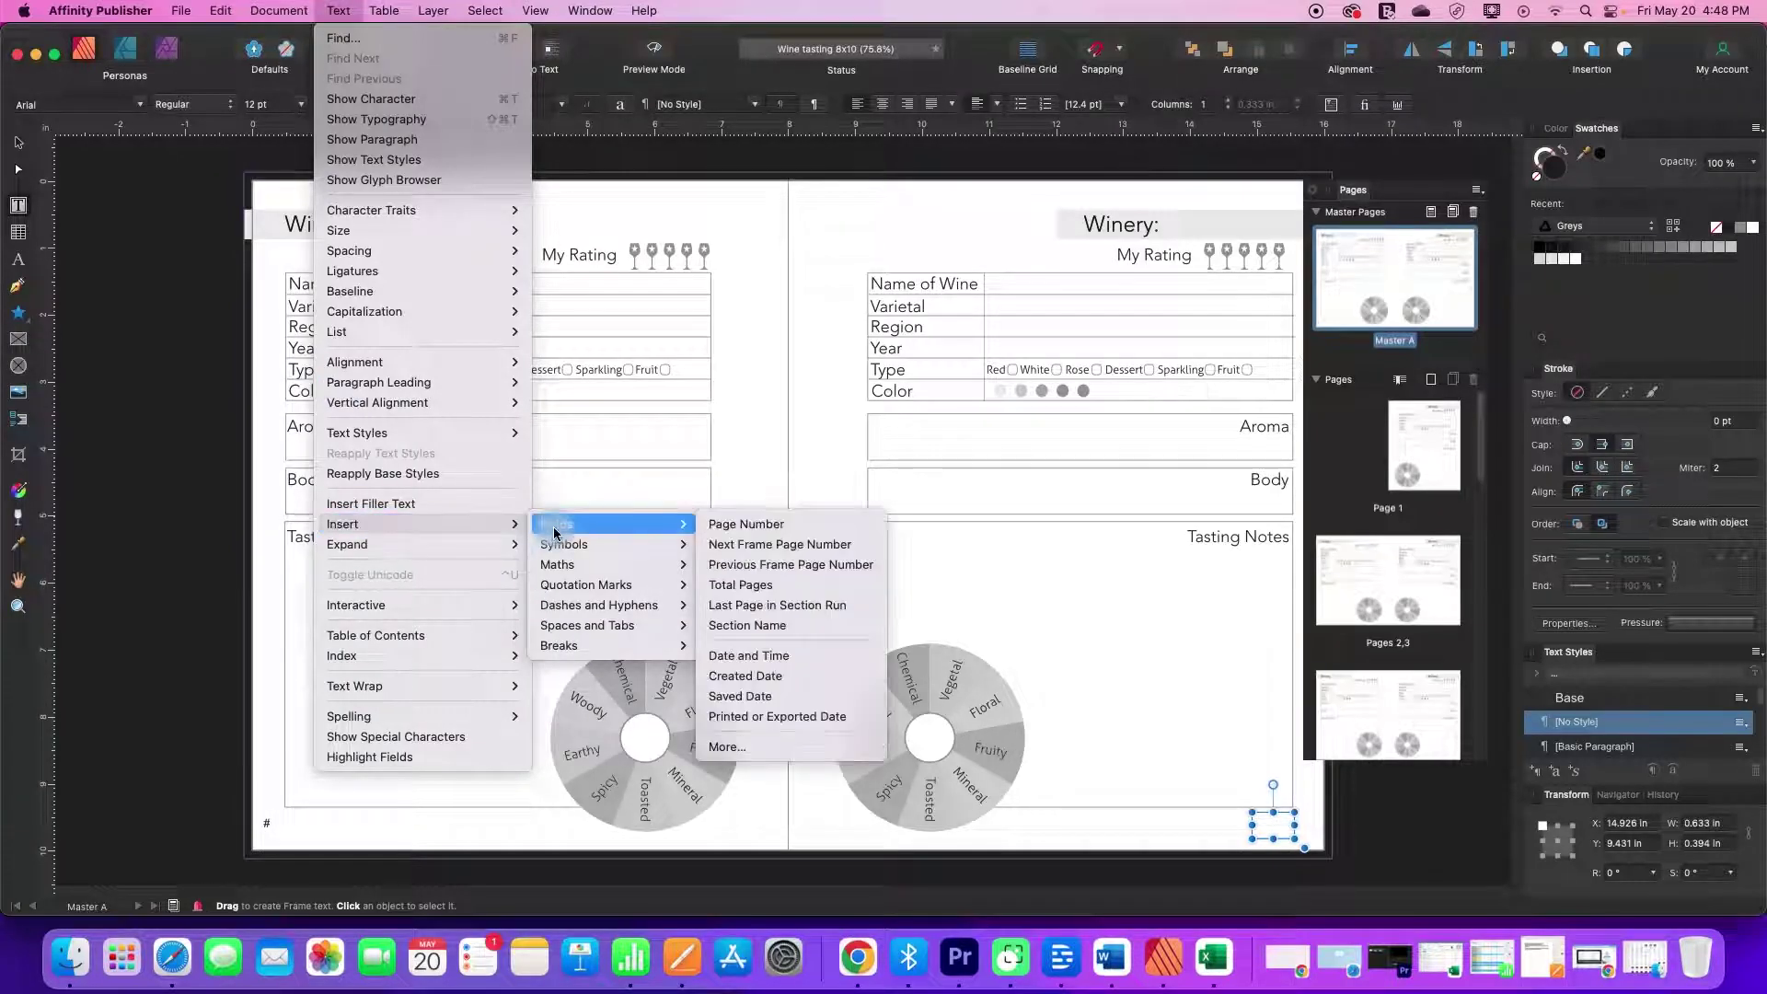
click(736, 524)
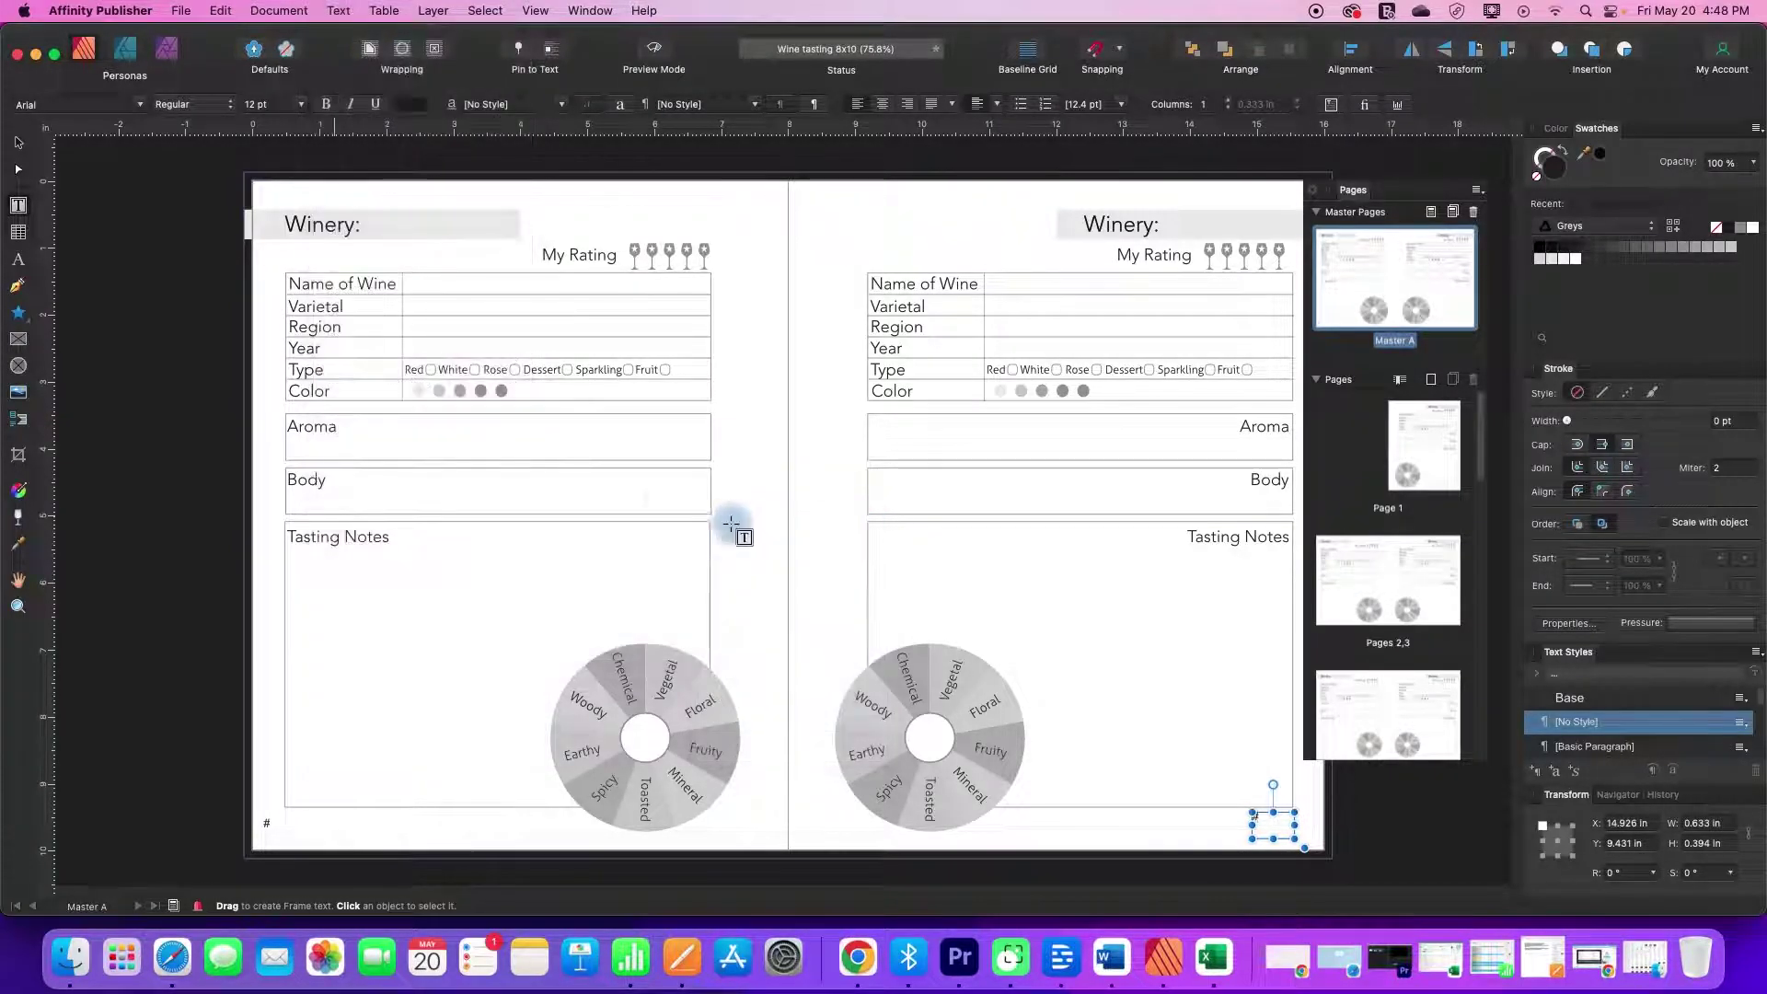
Nudge the left and right page-number frames toward their bottom corners
click(20, 144)
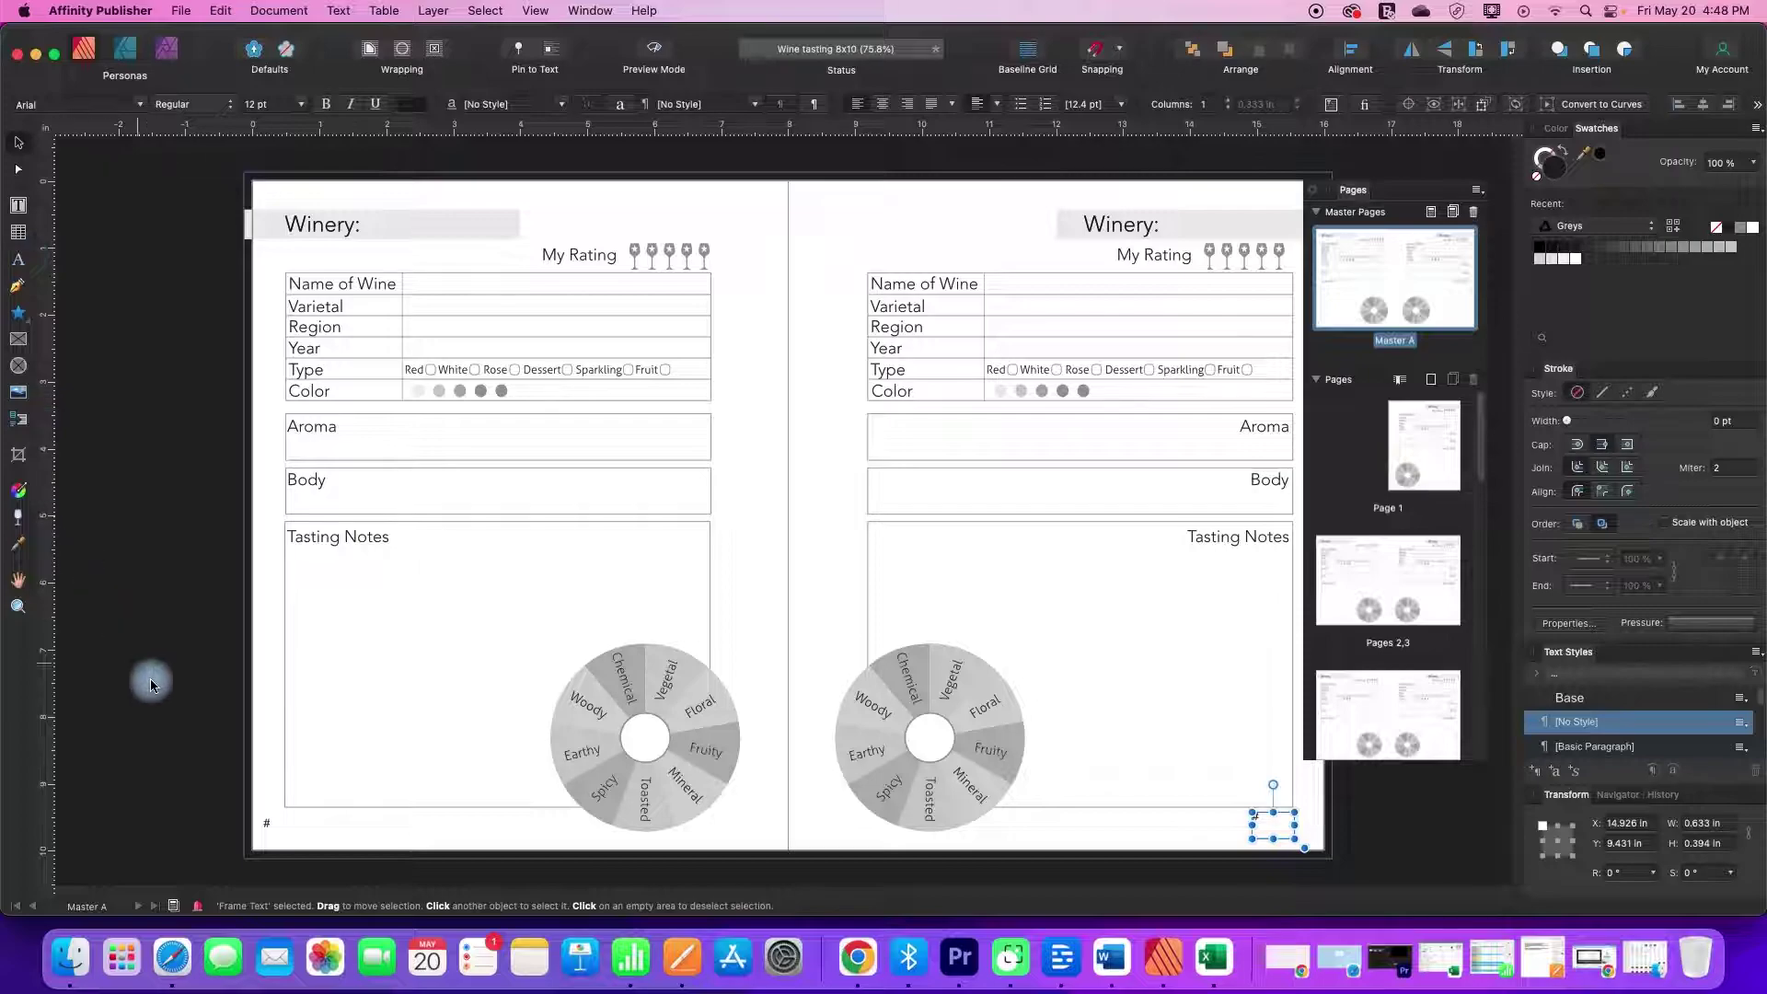
drag(267, 829, 1271, 825)
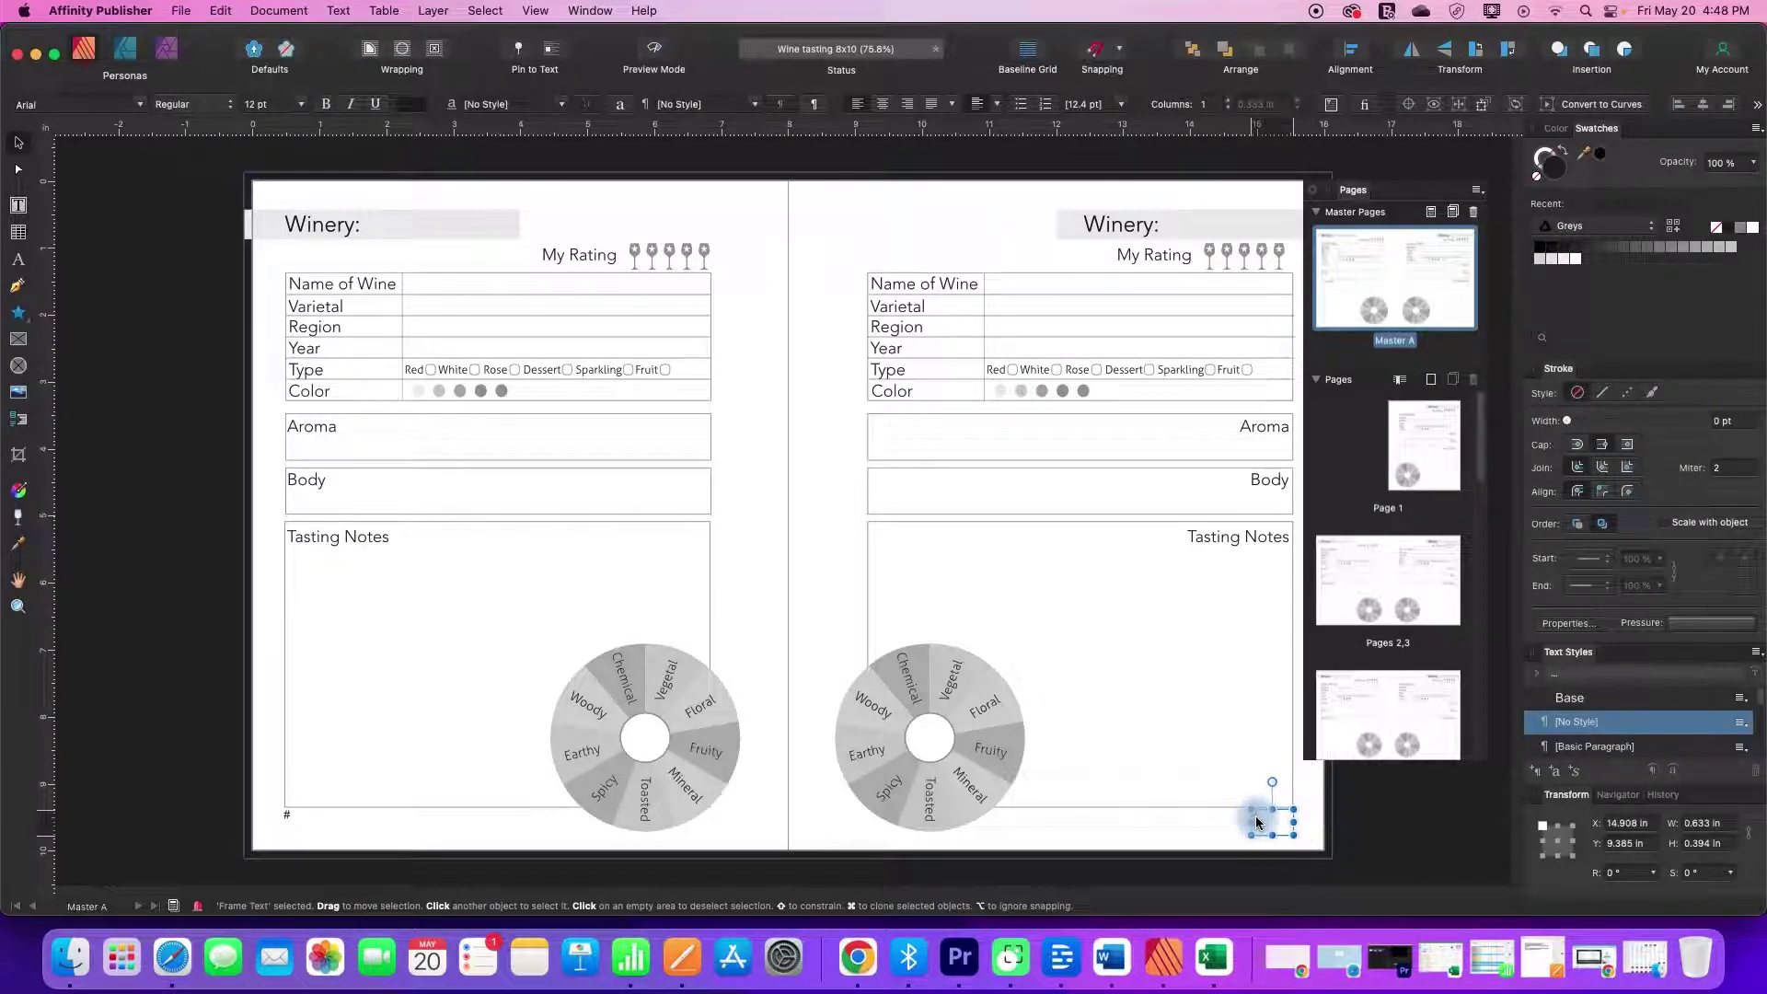
drag(1256, 820, 1258, 816)
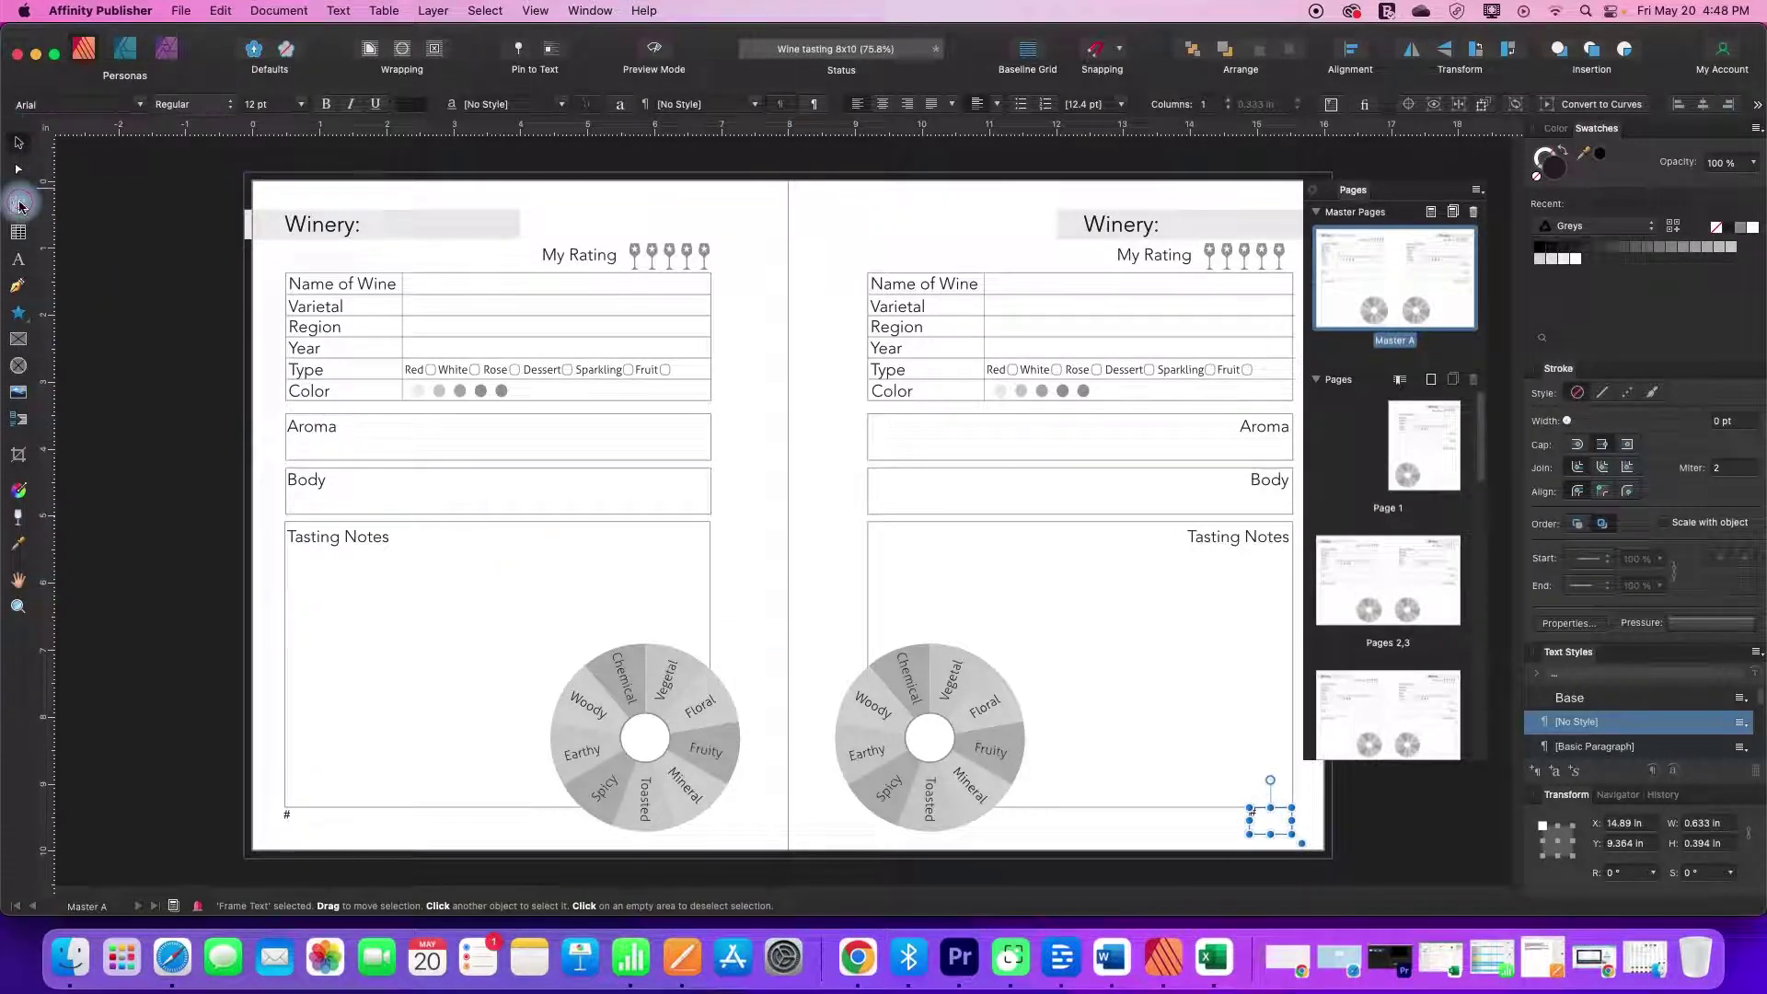
Right-align the right page's page number and move its frame slightly lower
click(18, 205)
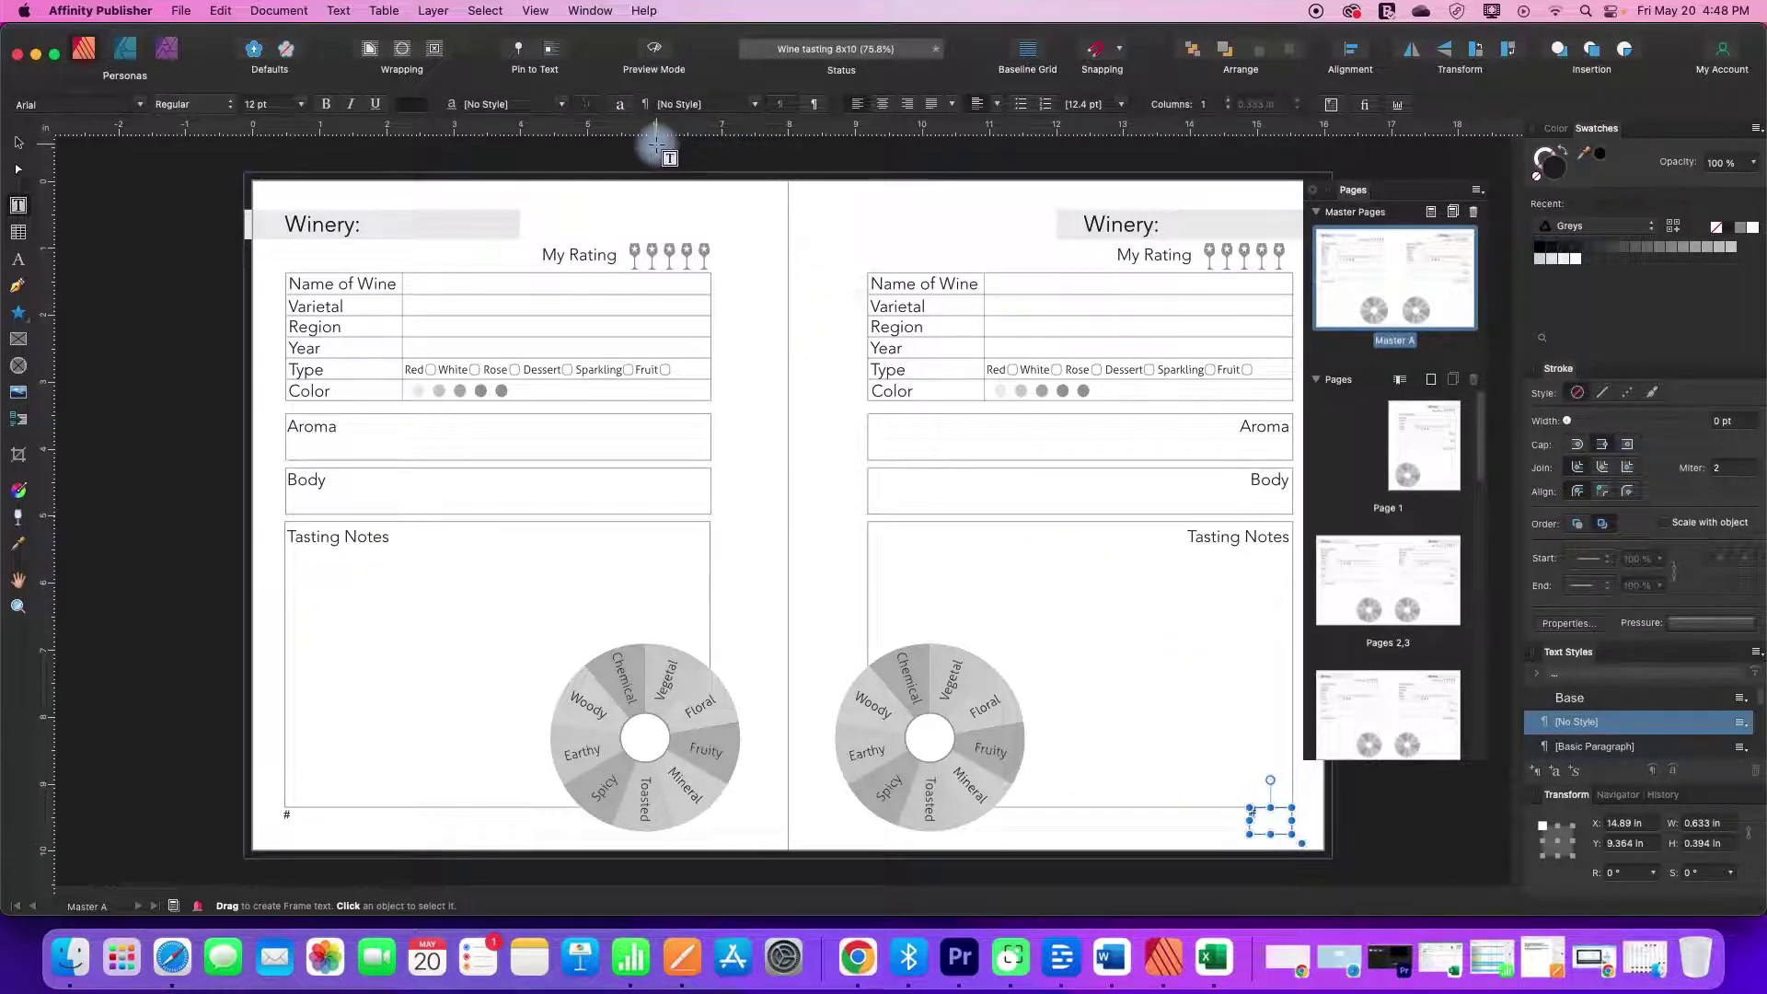
click(906, 104)
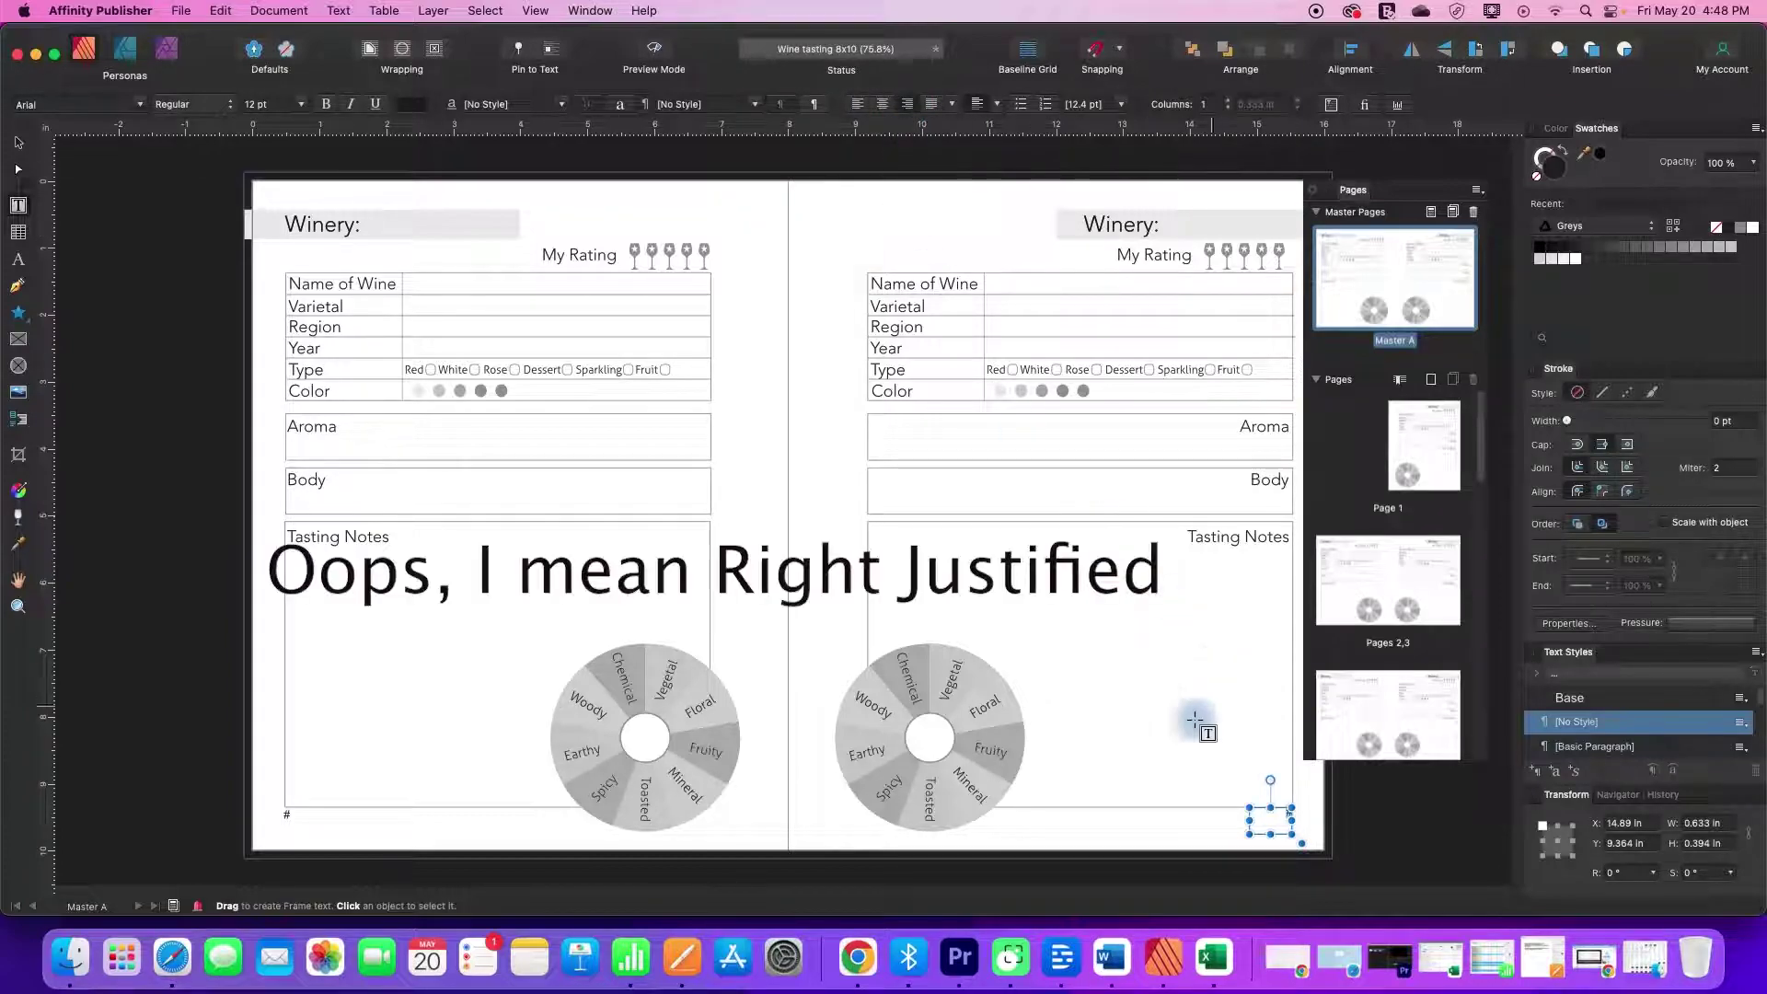
click(326, 822)
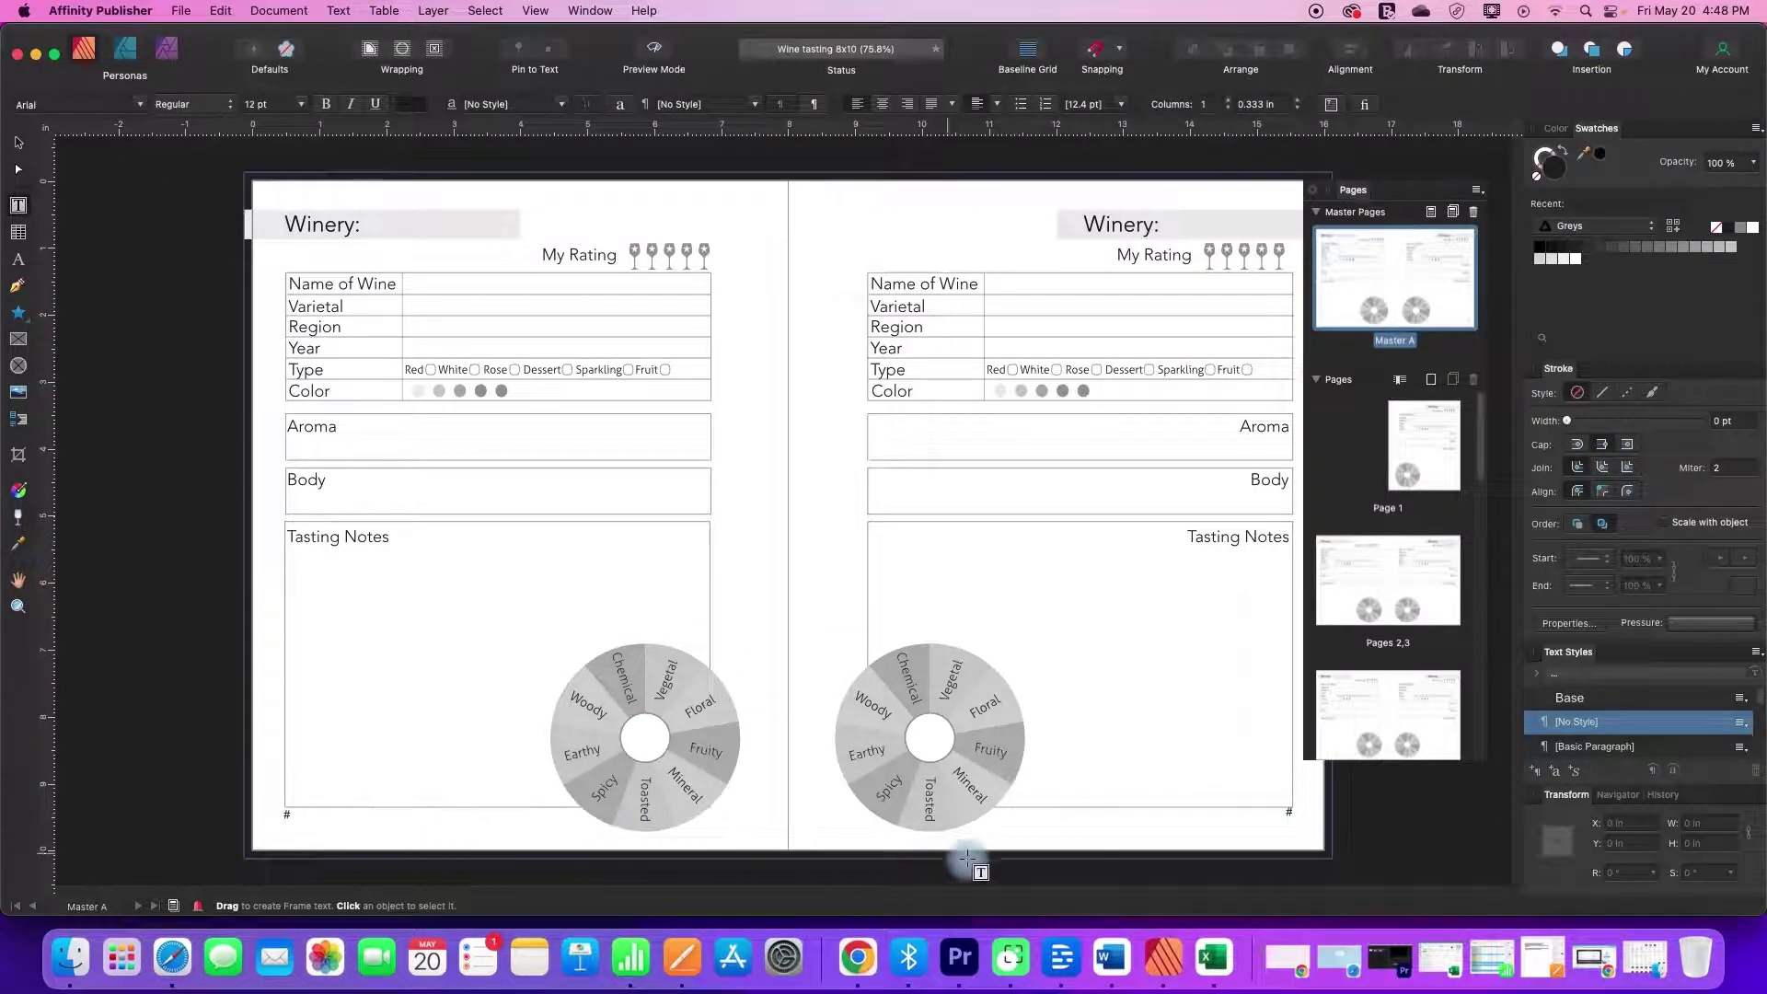
click(17, 143)
click(1289, 819)
drag(1289, 819, 1291, 825)
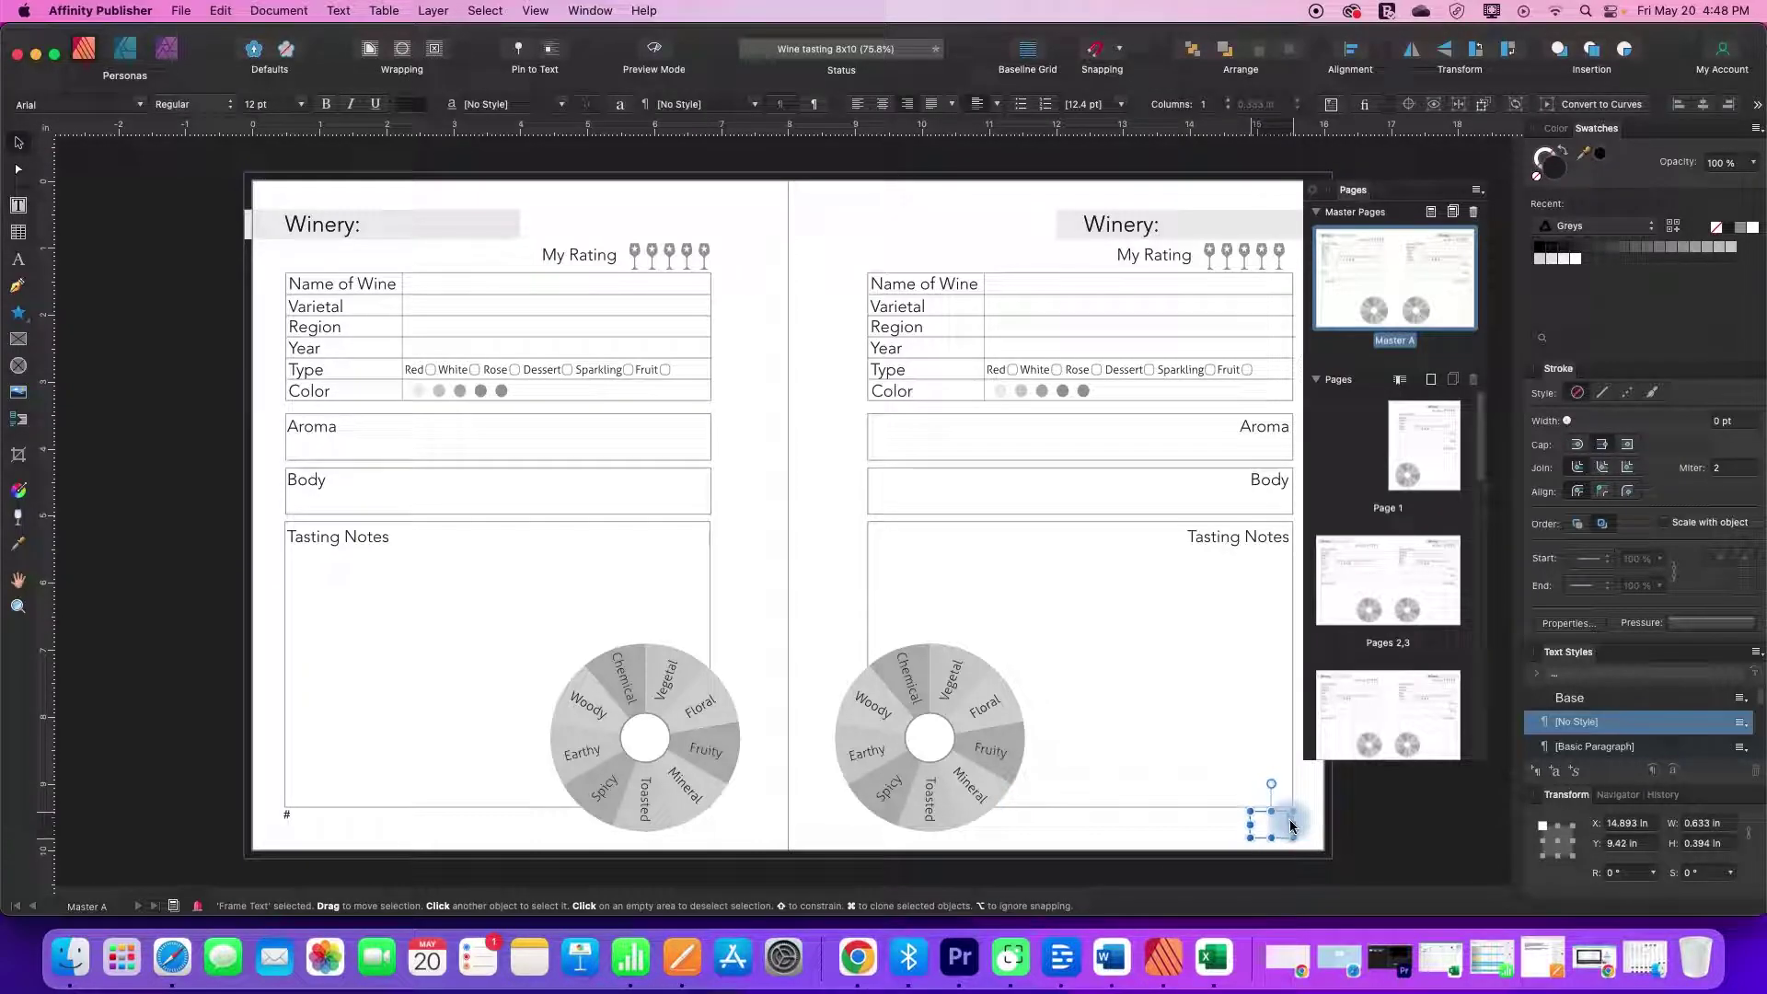
click(1337, 842)
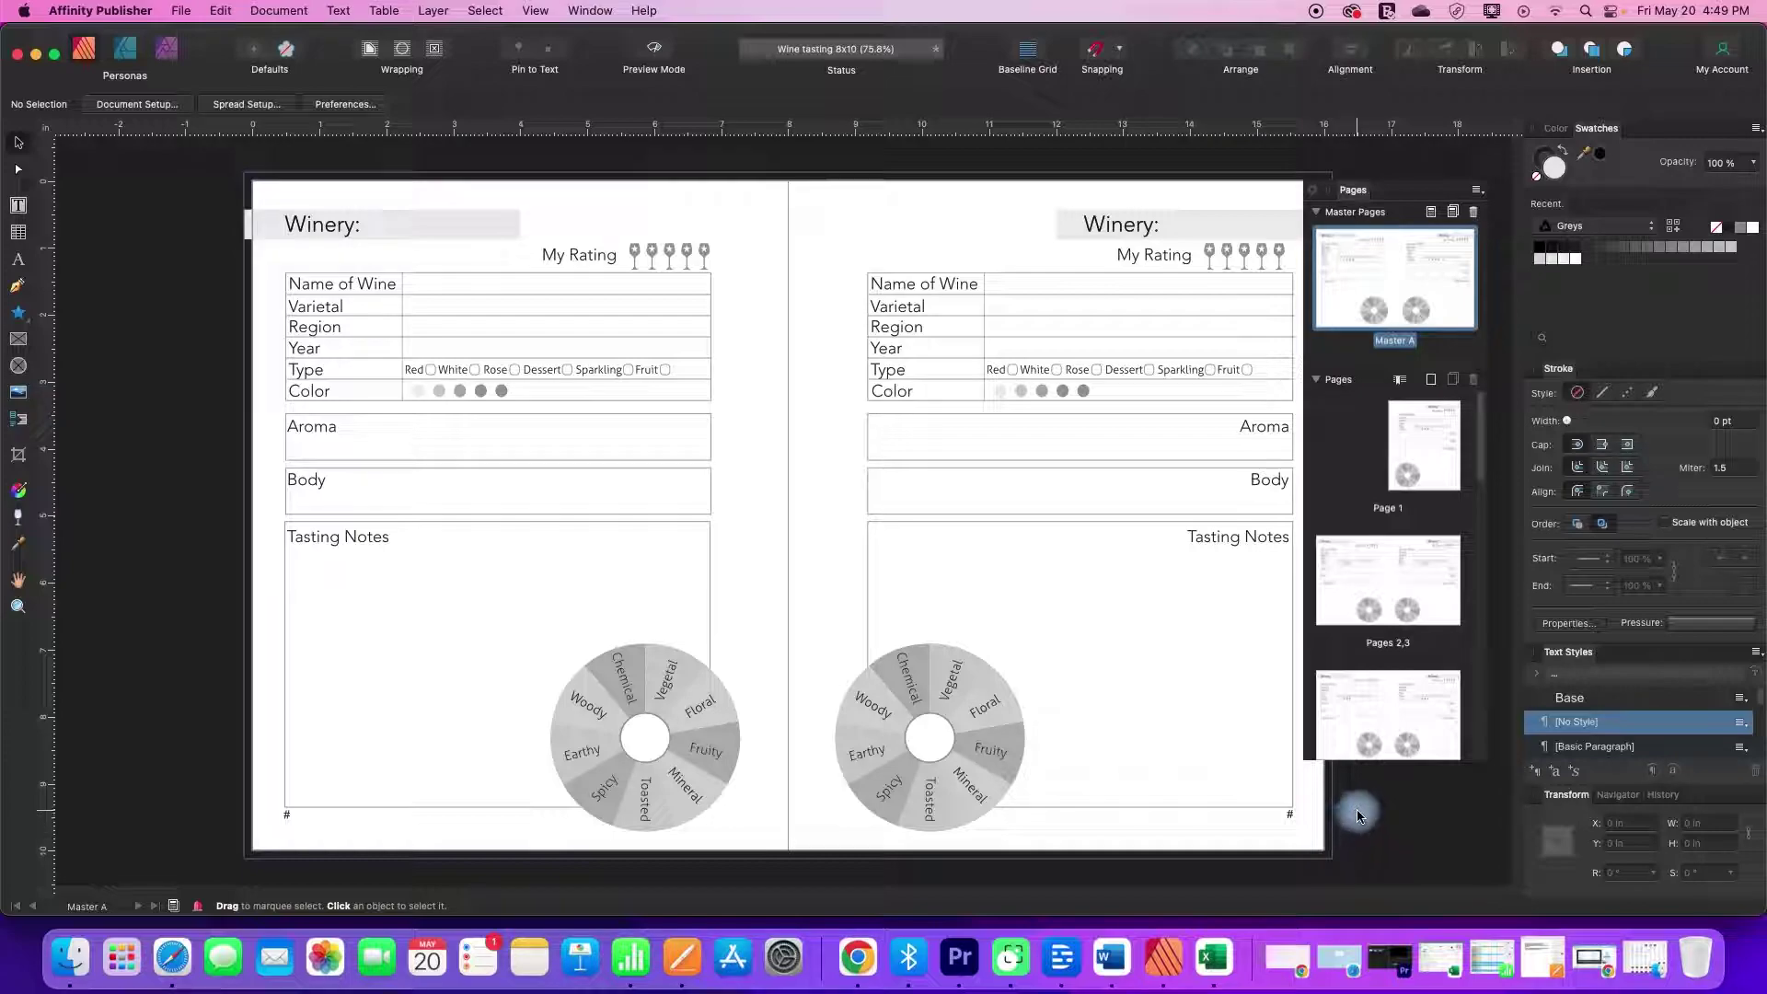
click(1392, 451)
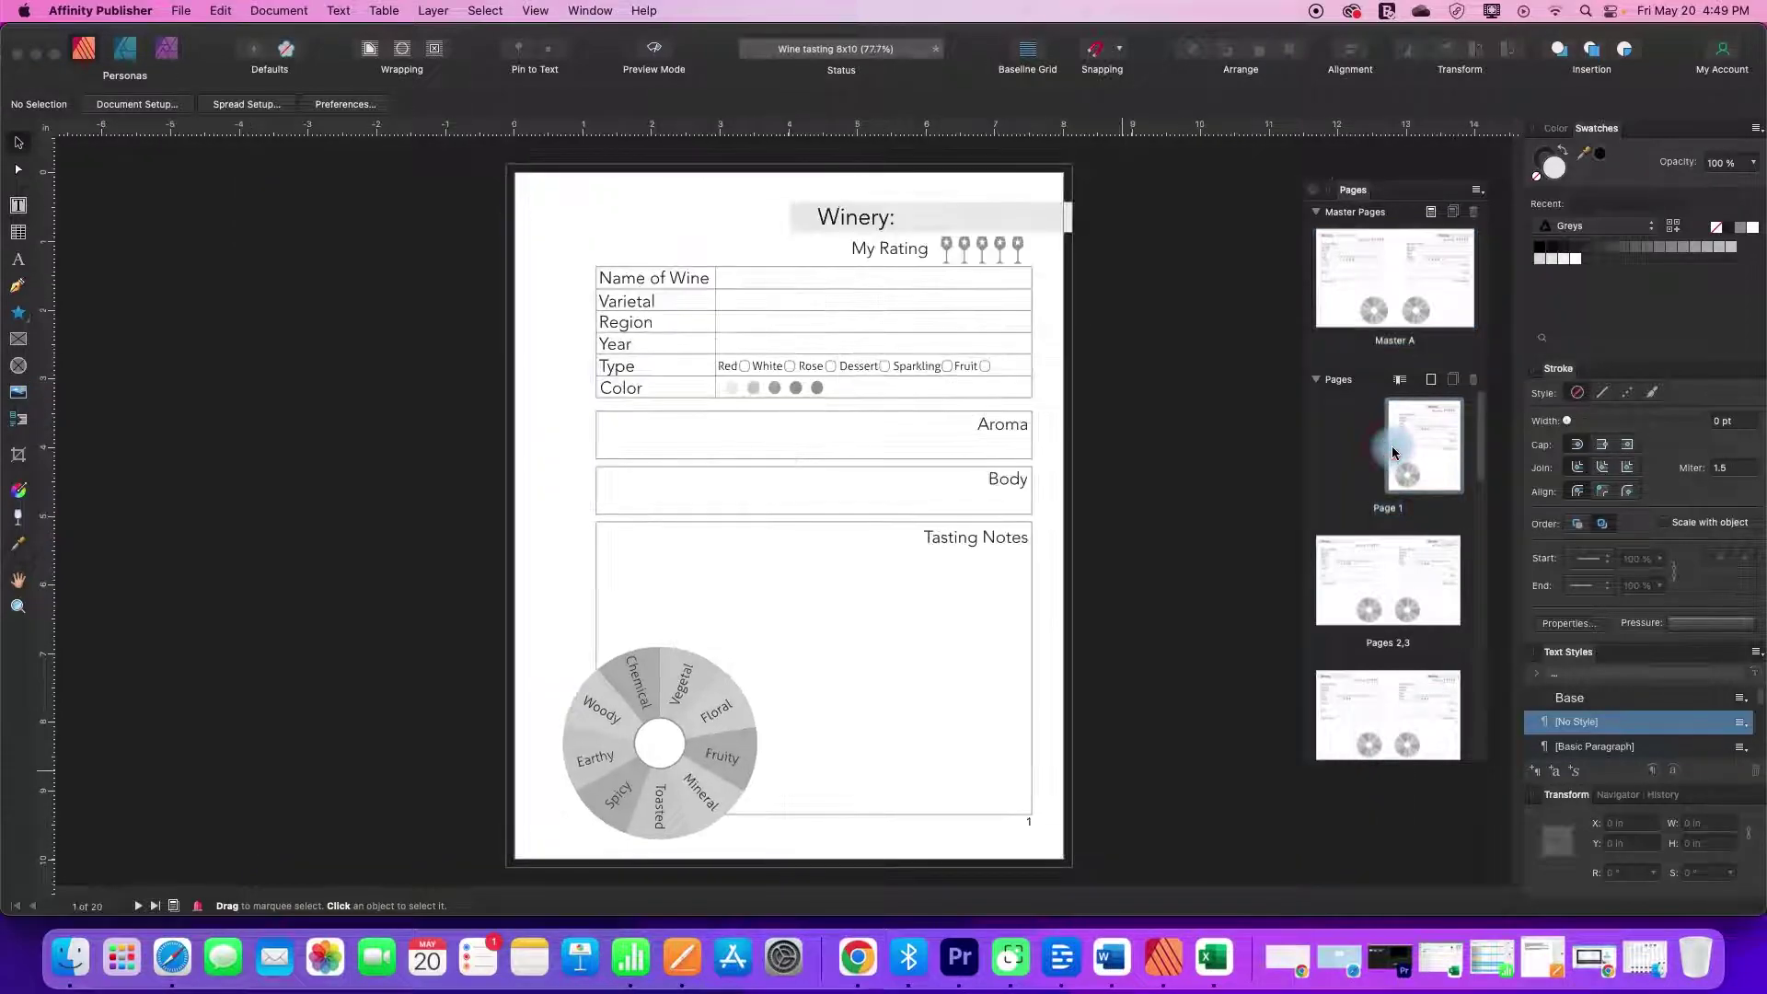
click(1088, 810)
click(1364, 607)
click(531, 826)
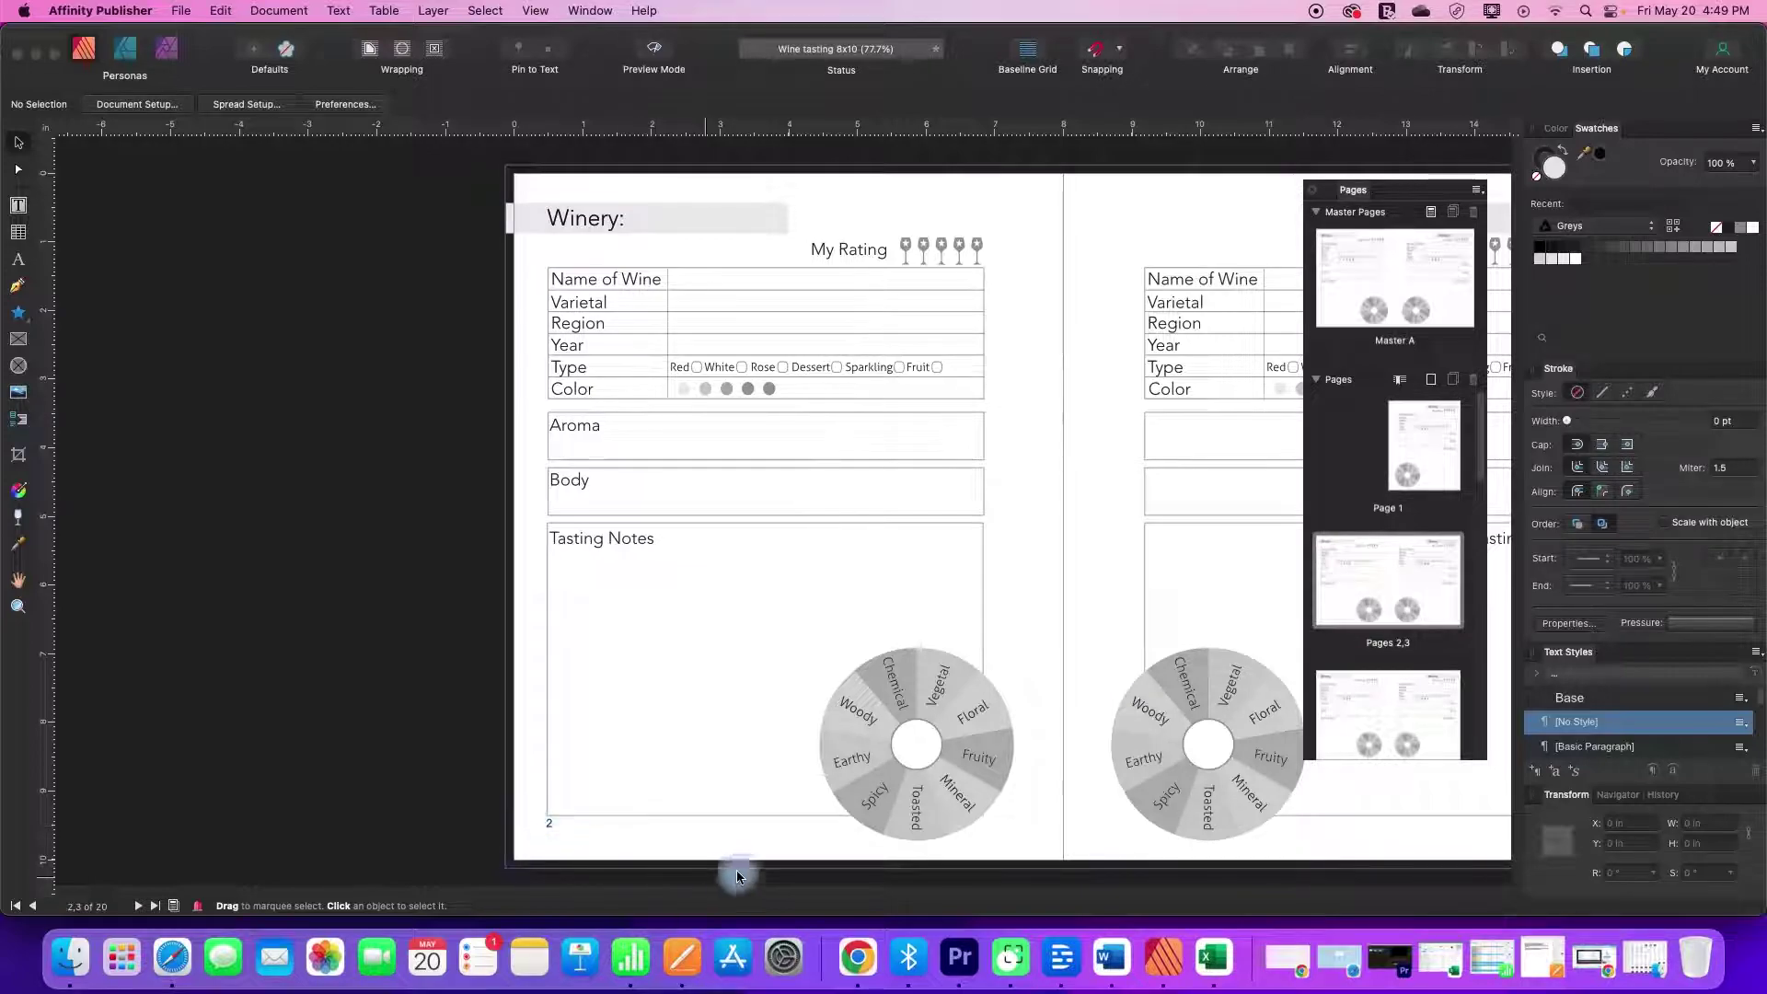
click(18, 582)
drag(769, 671, 453, 633)
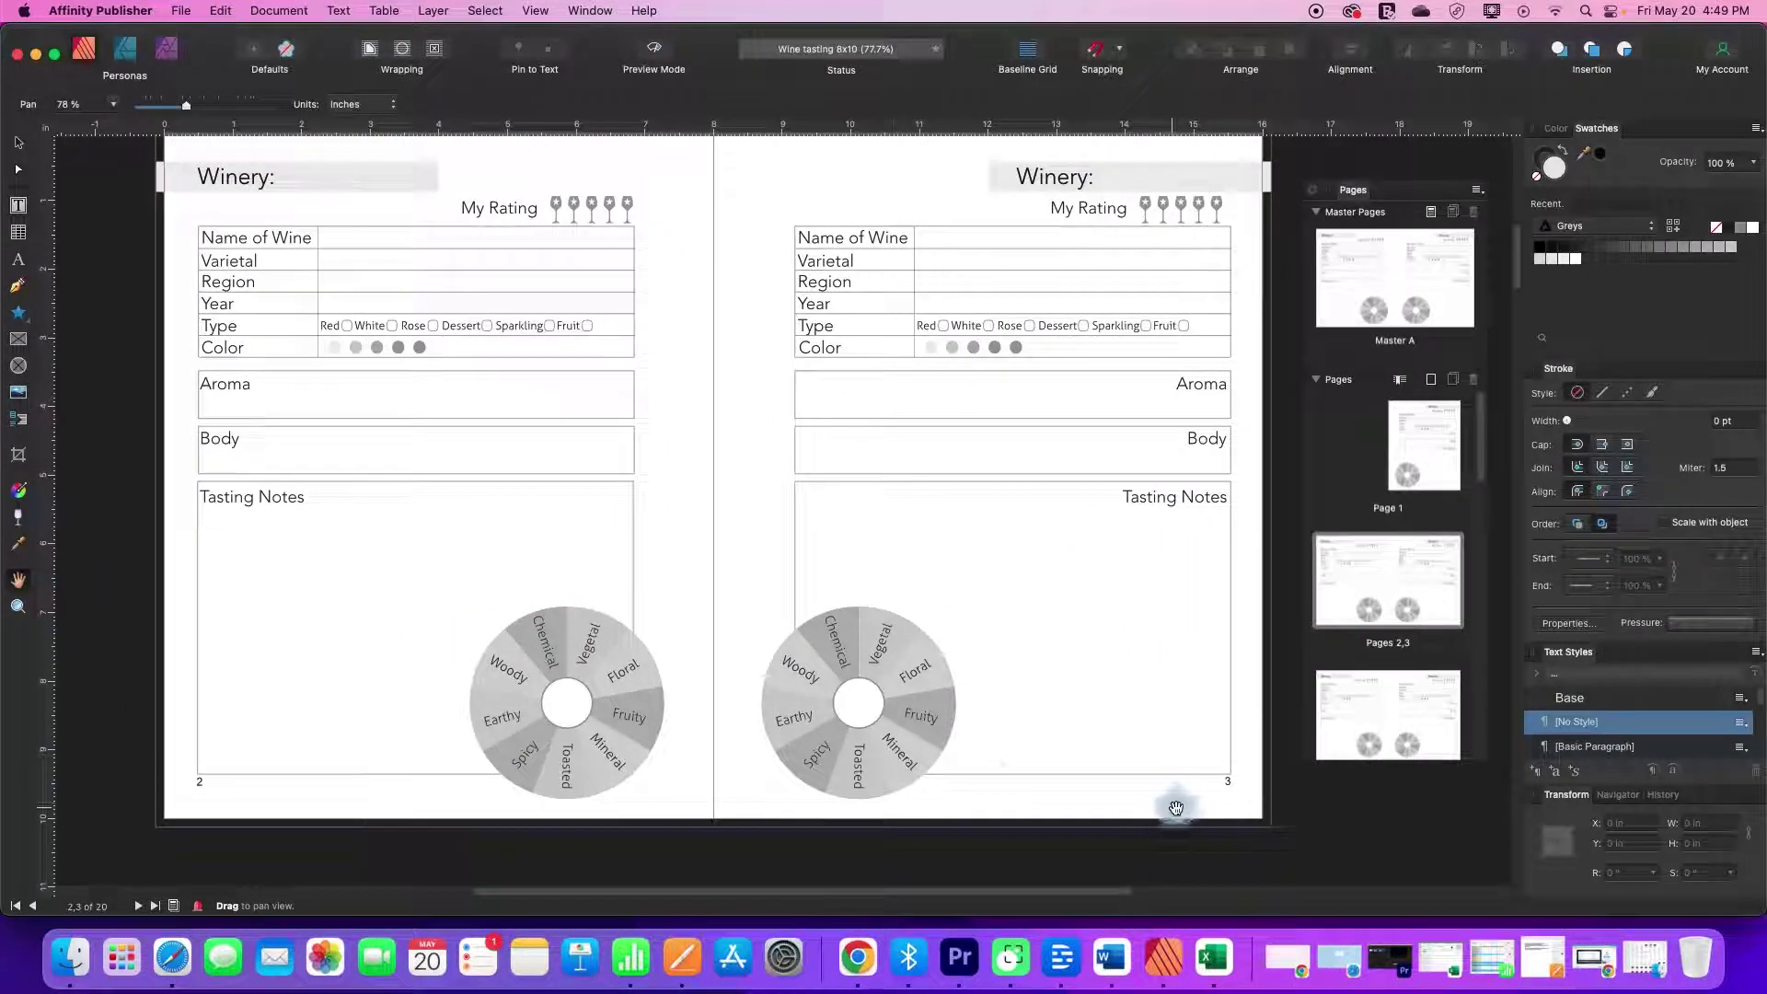
click(1381, 726)
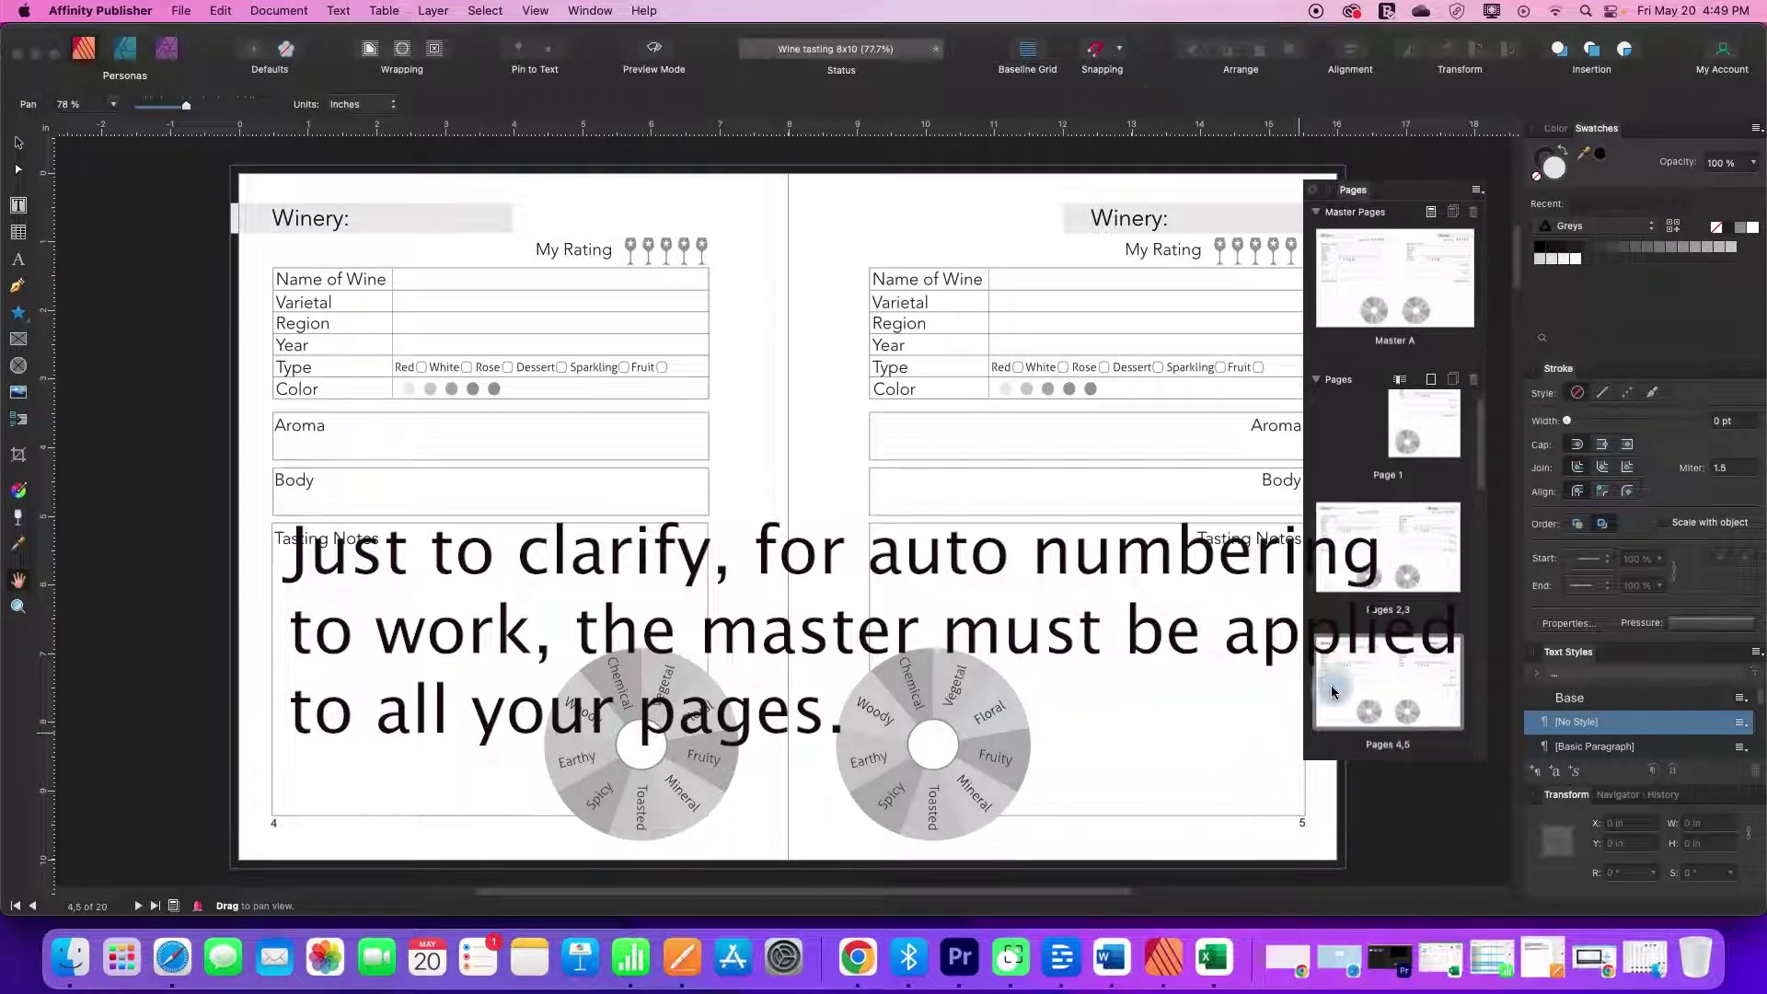
click(1351, 296)
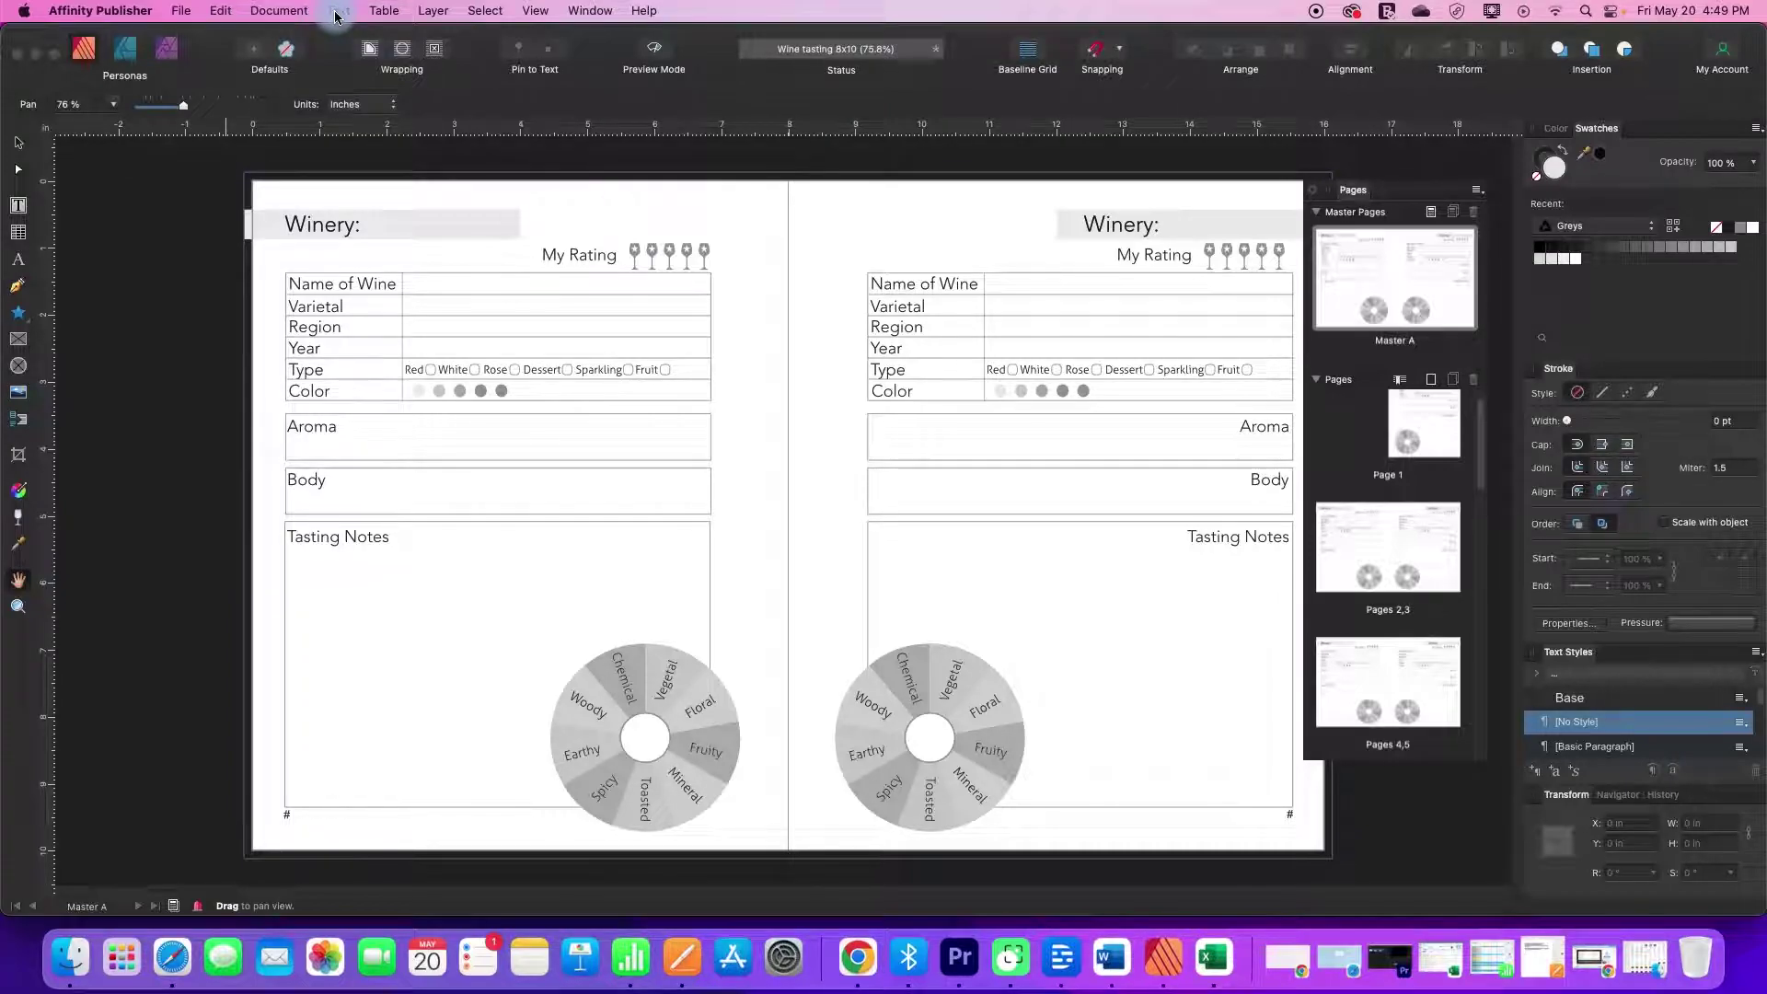
click(336, 11)
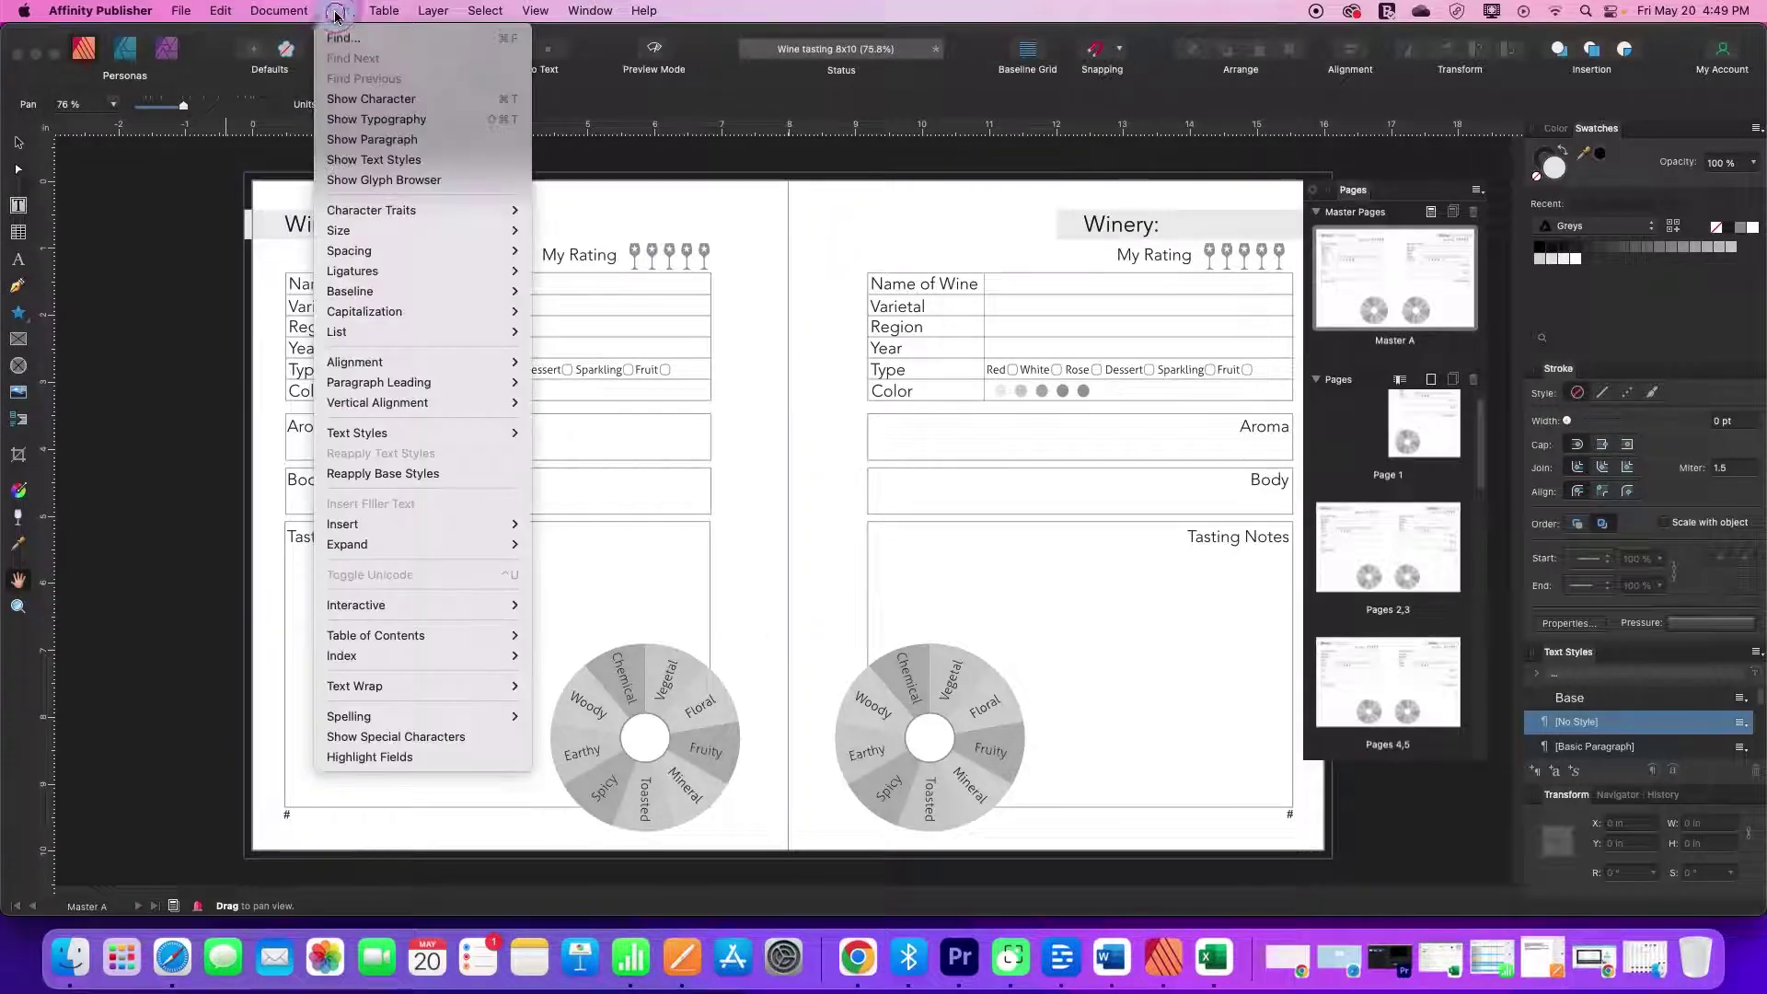
mouse_move(445, 524)
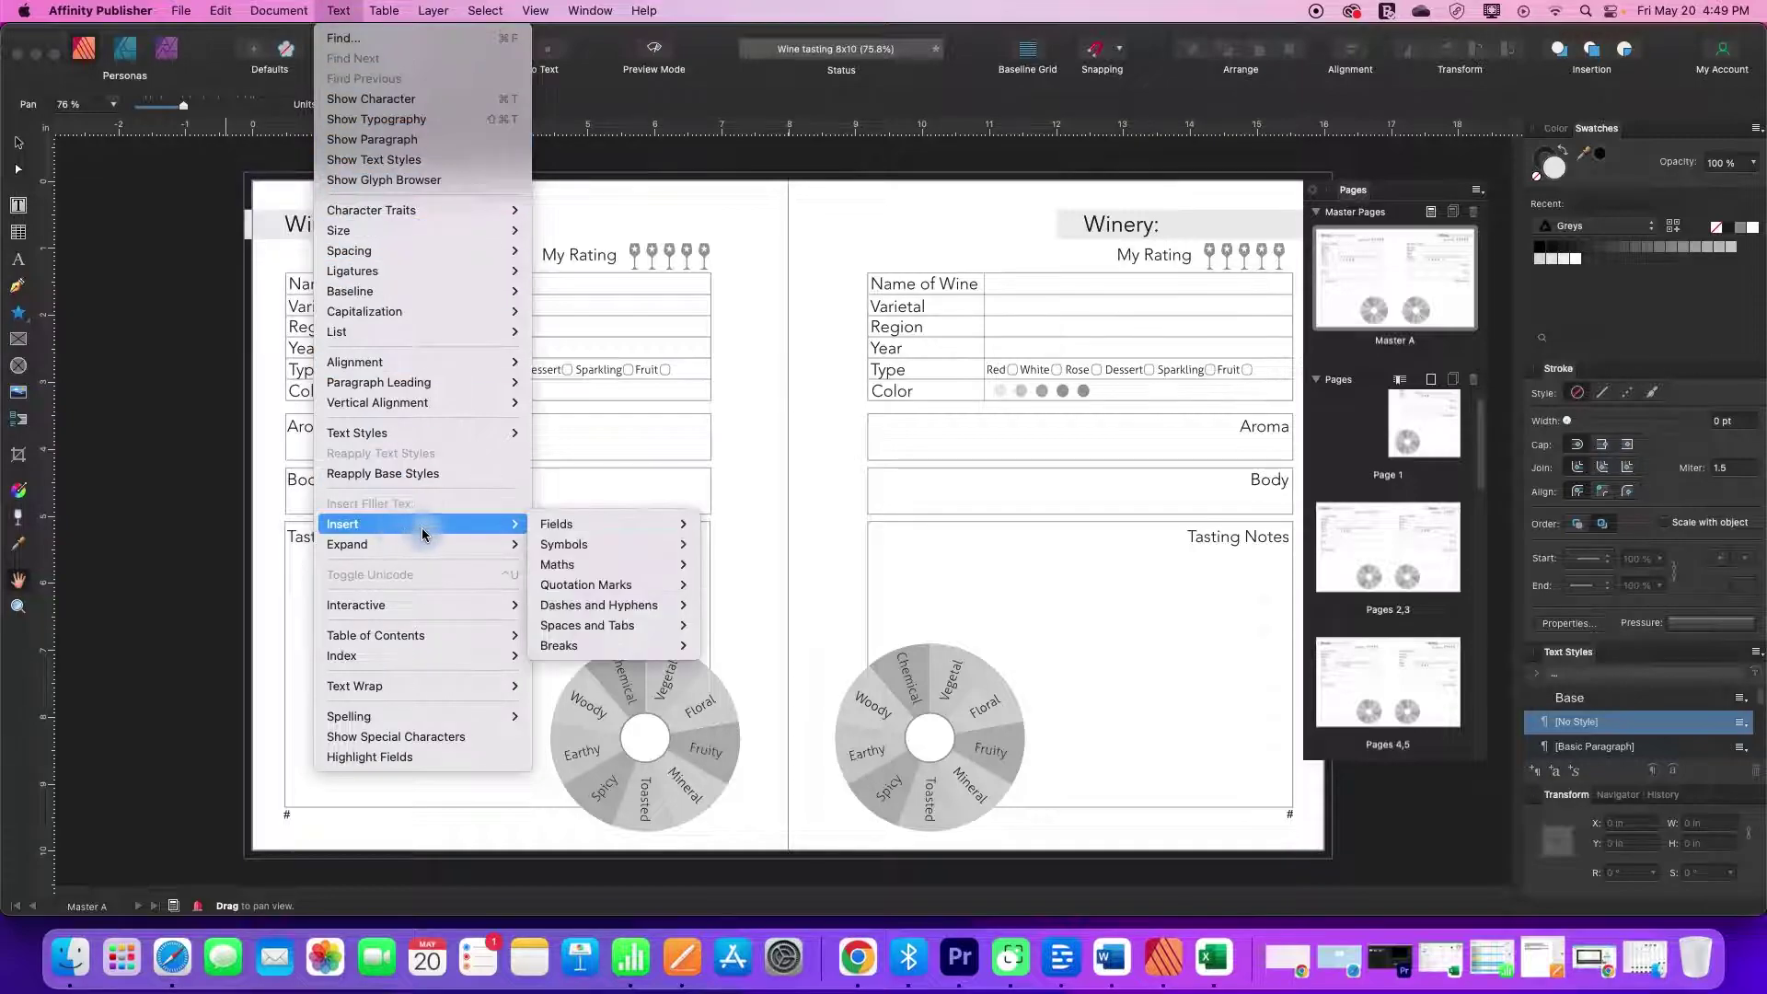
mouse_move(561, 526)
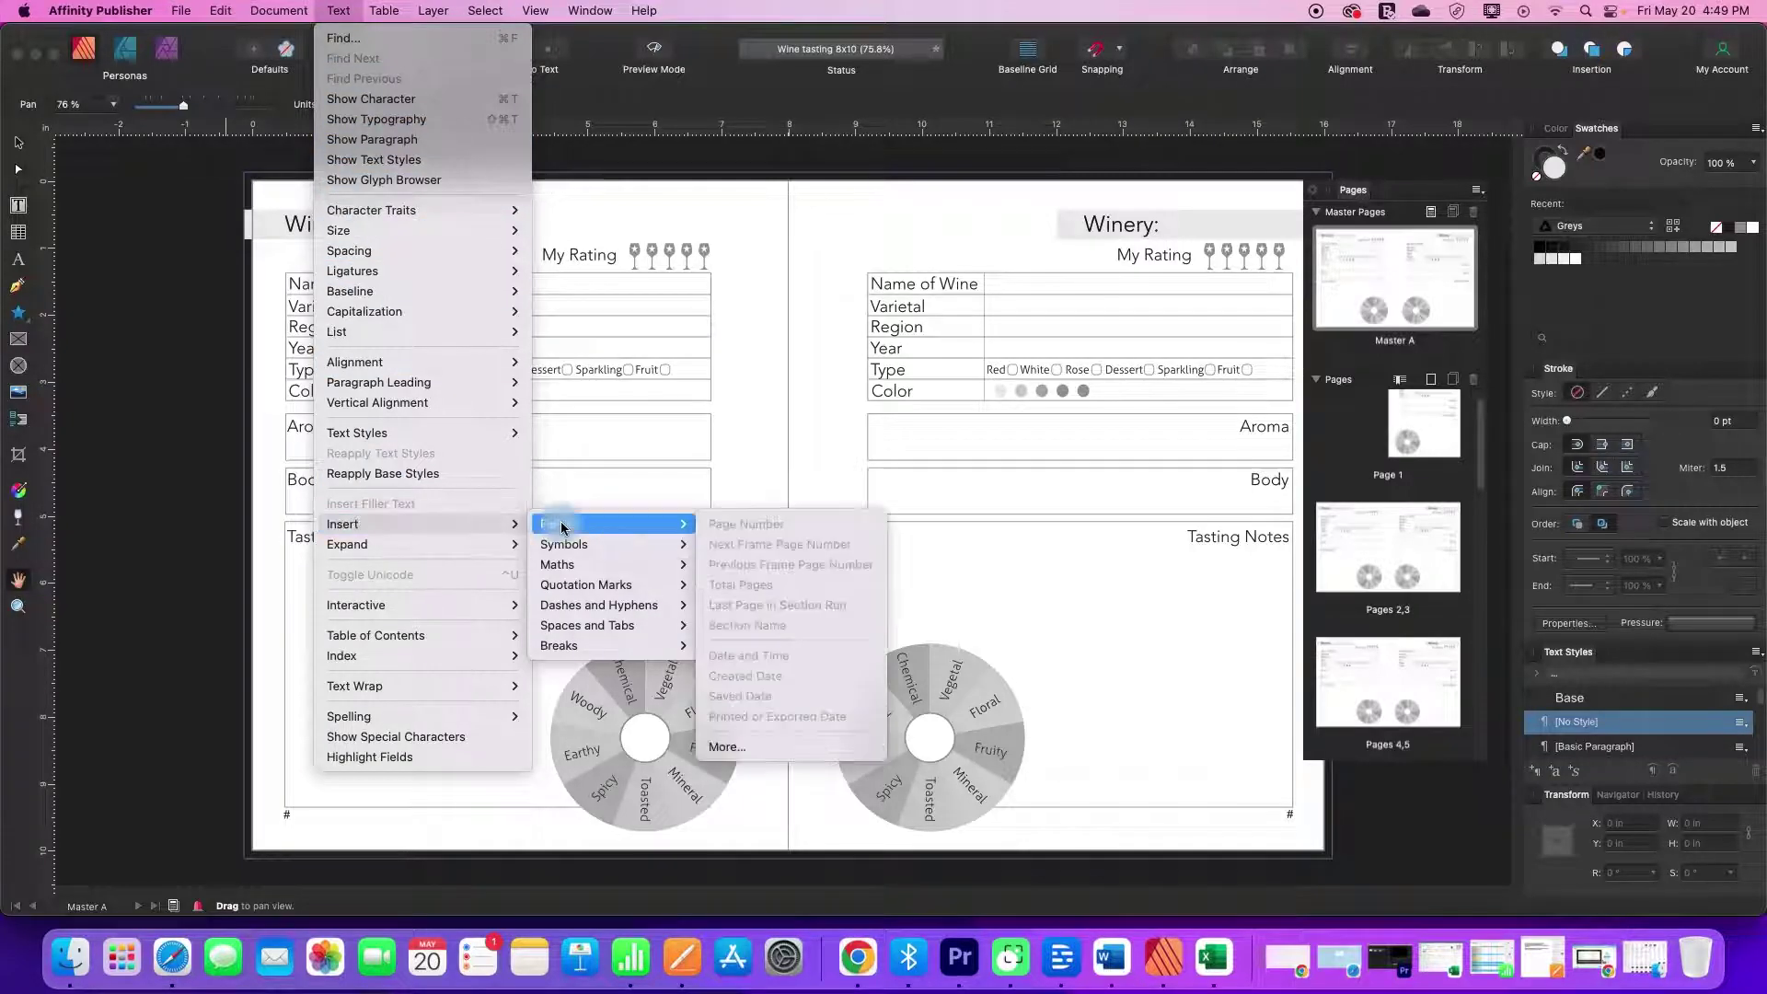
click(142, 558)
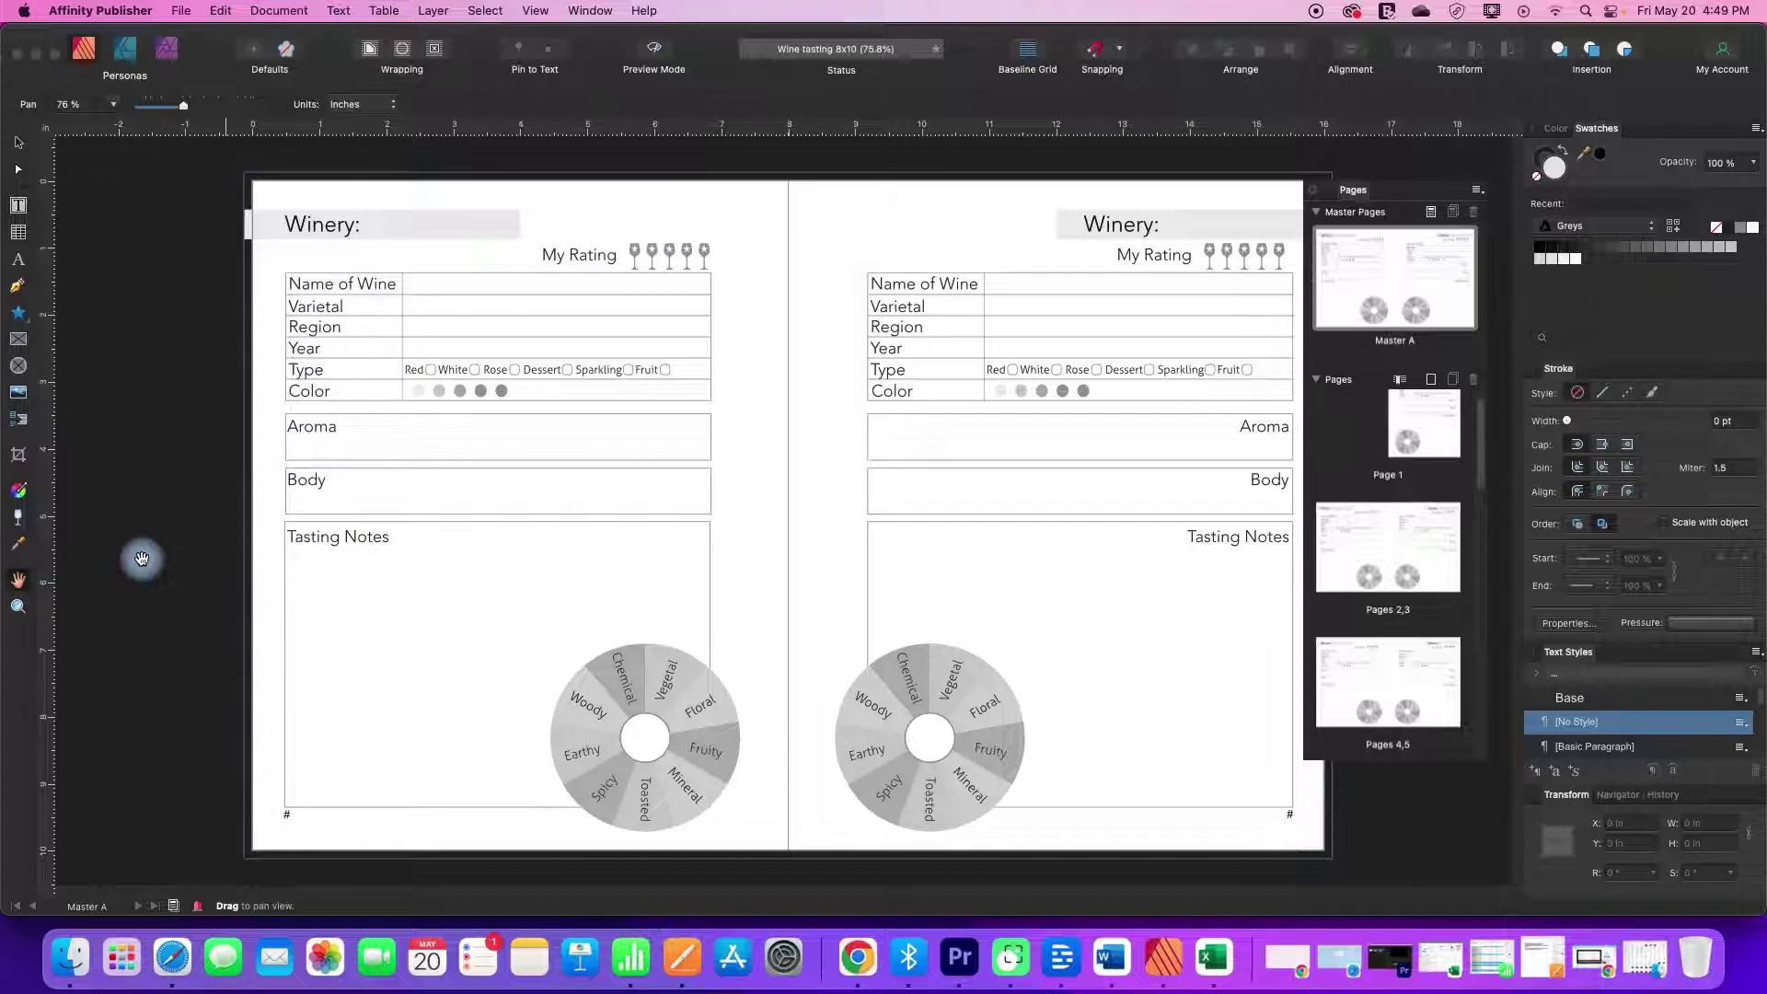